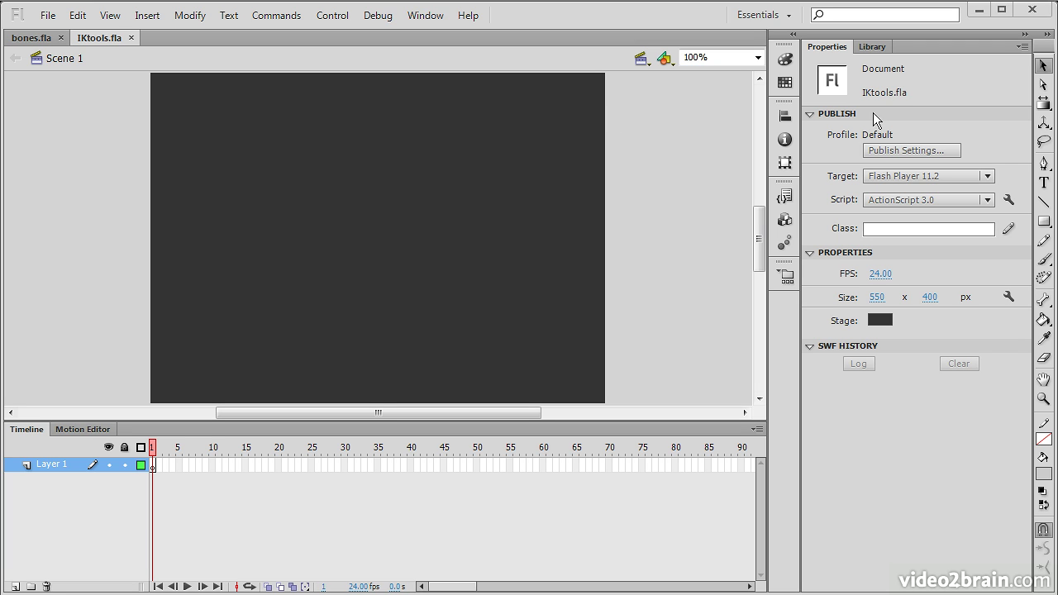
Draw a 481.95 by 49 px rounded bar near the top of the stage and select it.
click(1044, 221)
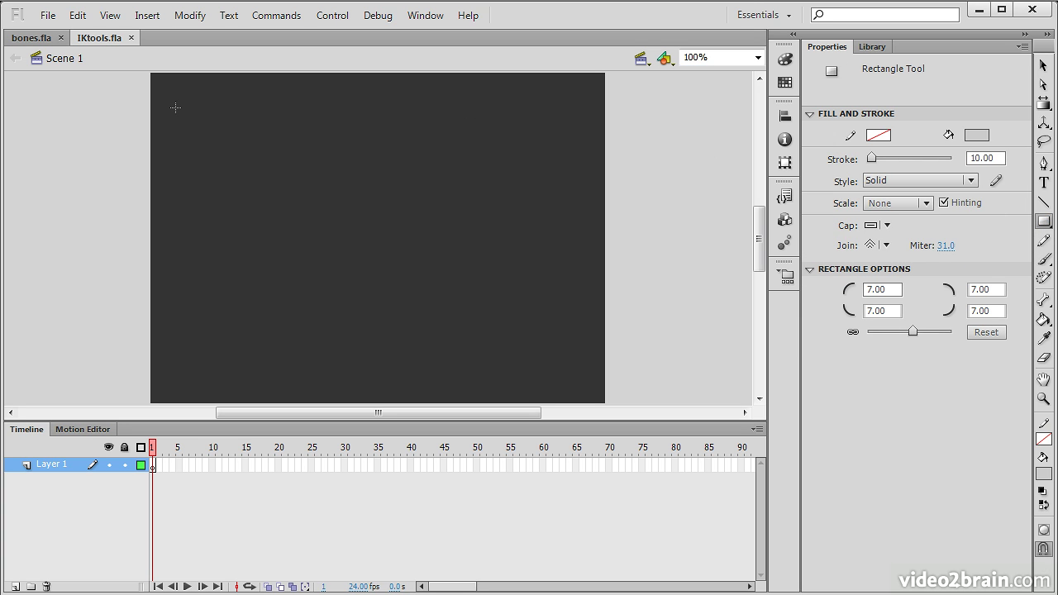
drag(176, 107, 576, 149)
key(v)
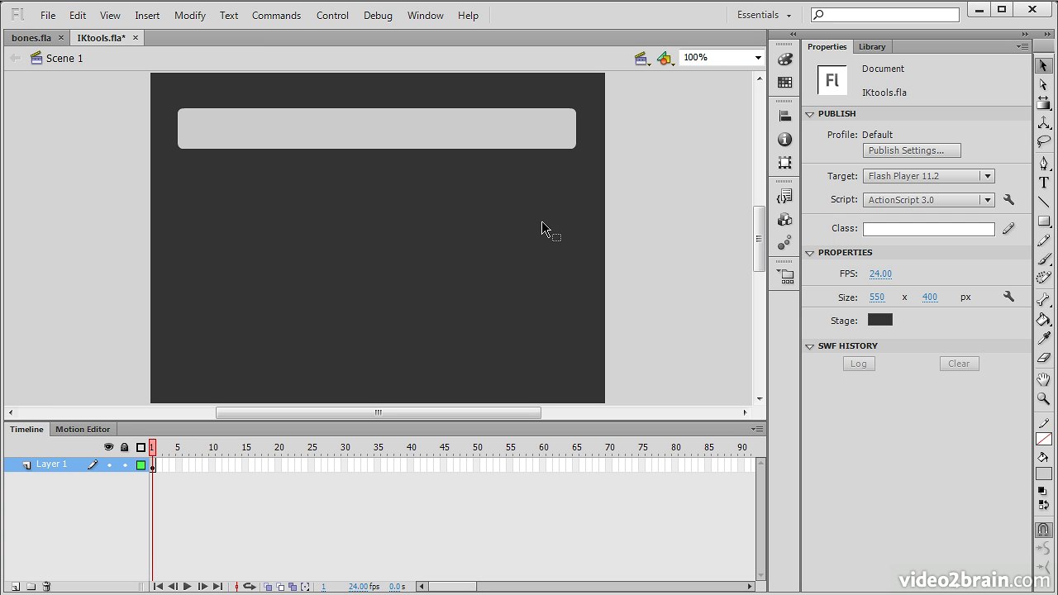
click(516, 142)
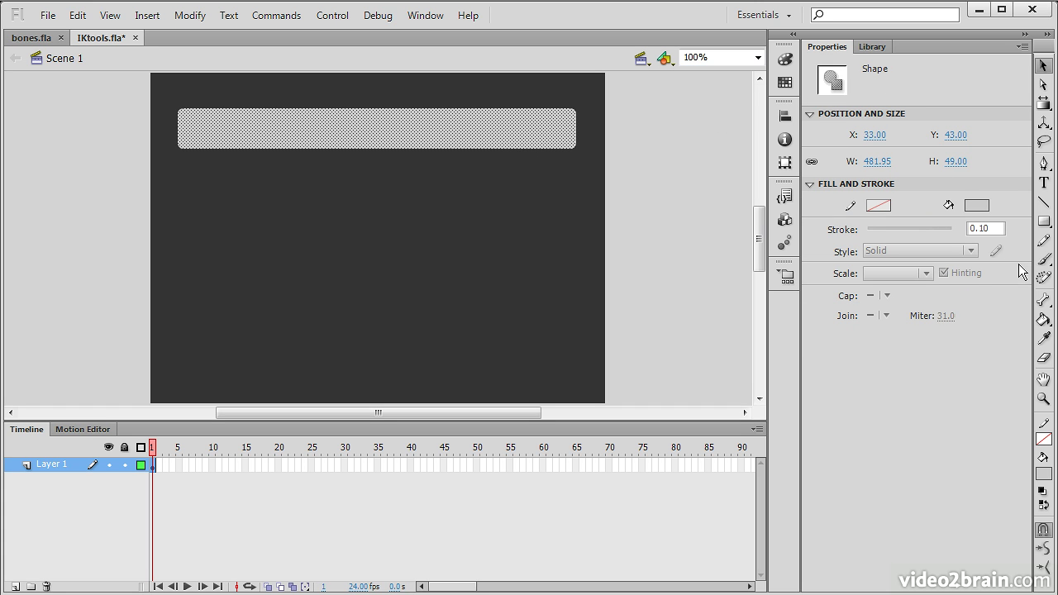
click(1044, 300)
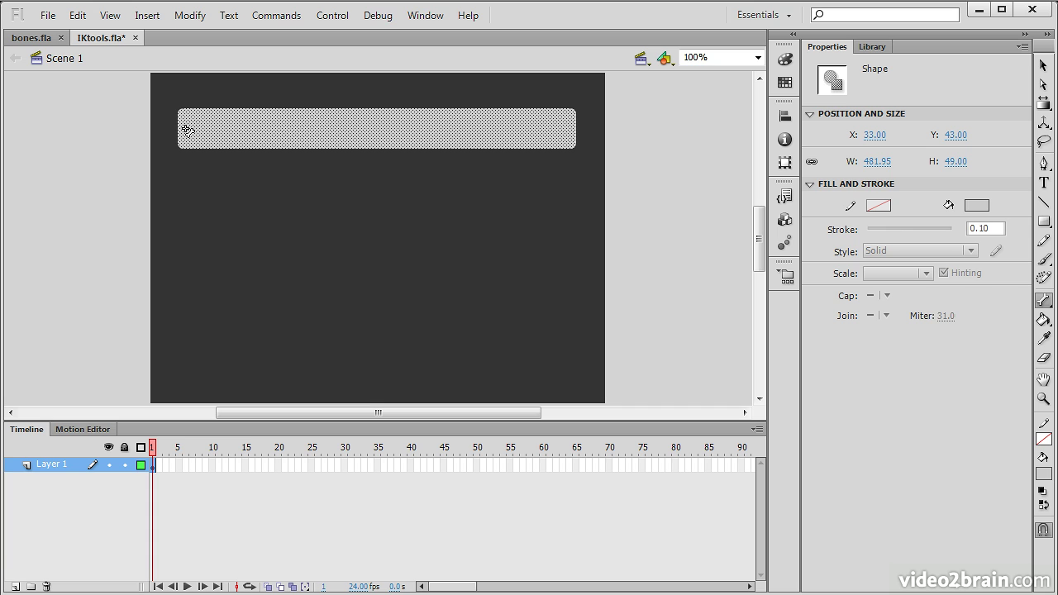
Draw a bone chain along the gray bar, then select the Armature_2 layer to view its properties.
drag(187, 129, 268, 128)
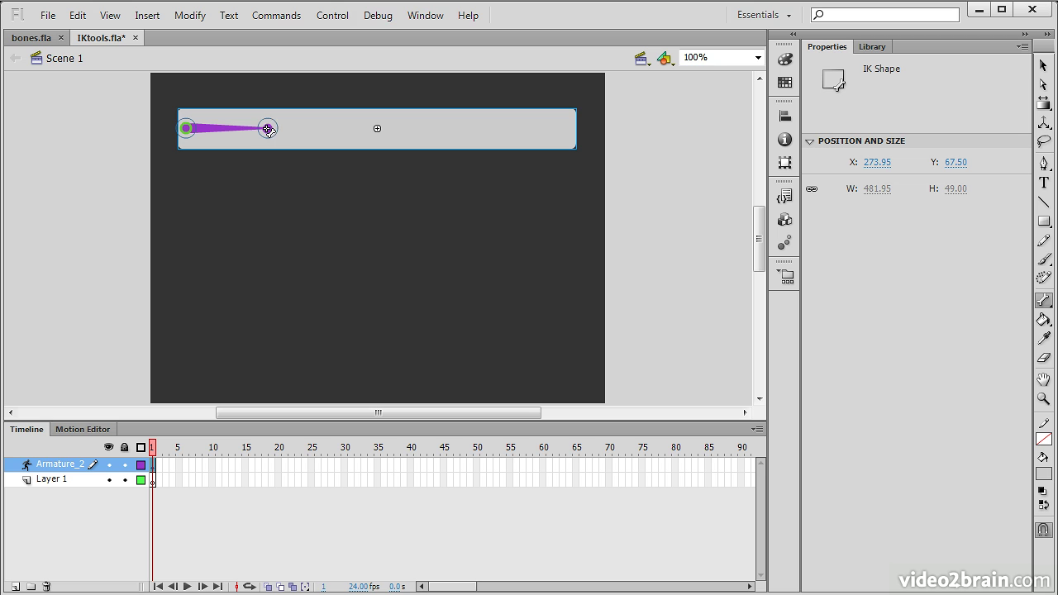
drag(268, 128, 565, 132)
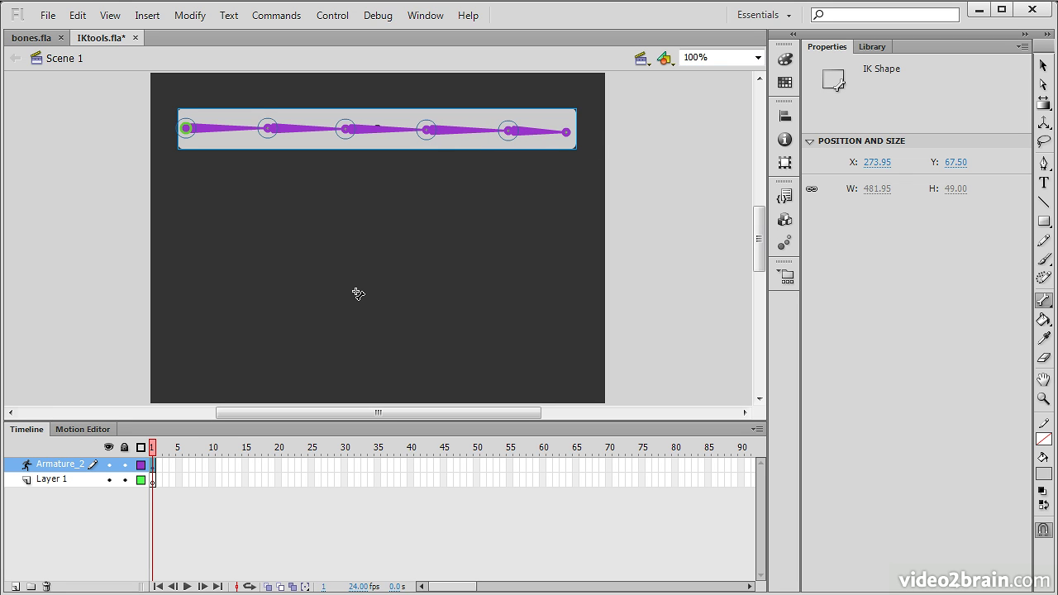
click(1043, 65)
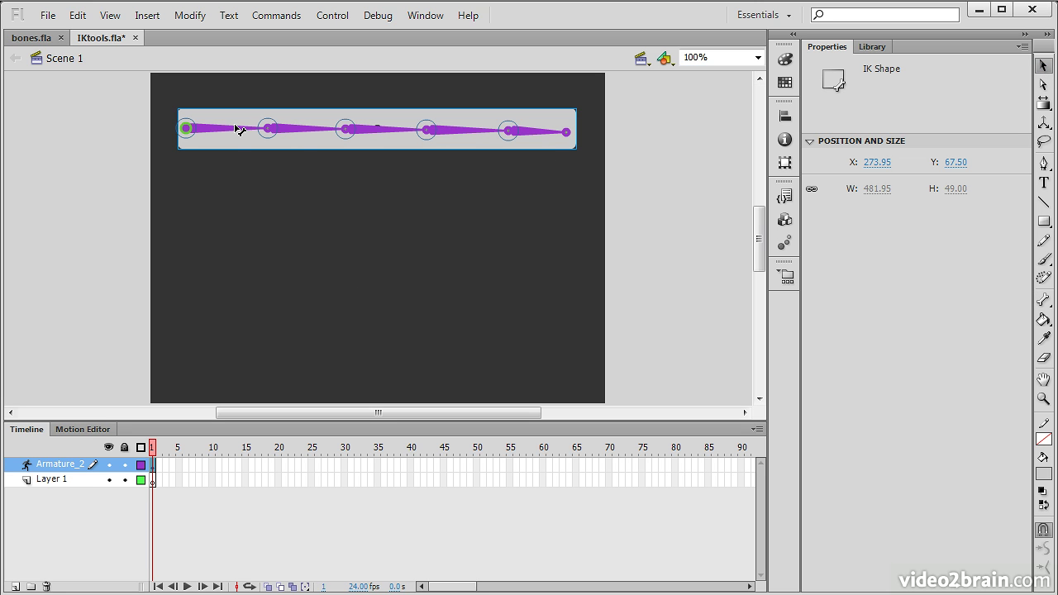
click(154, 481)
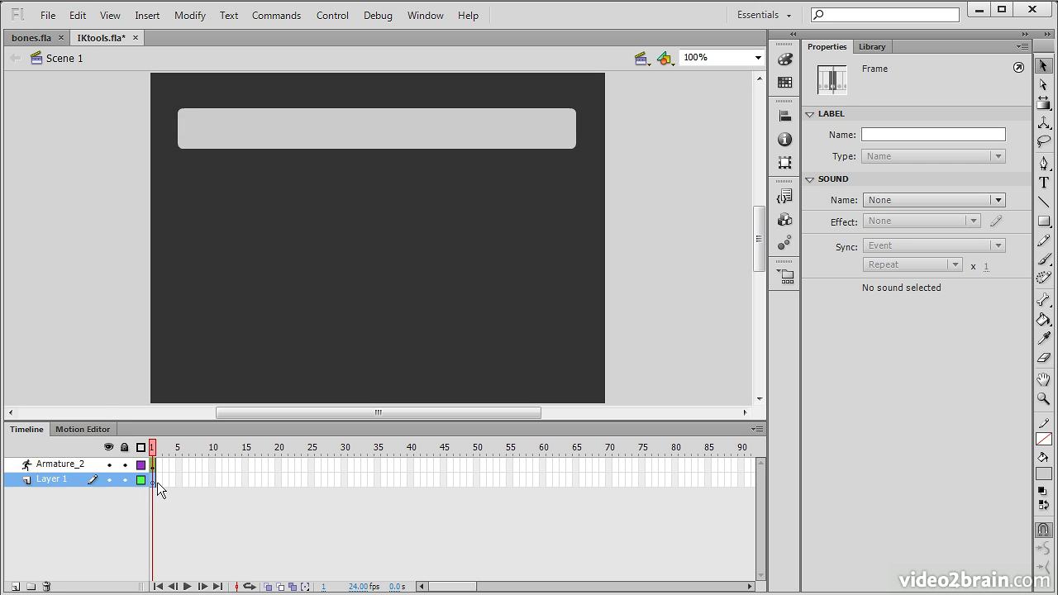
click(56, 468)
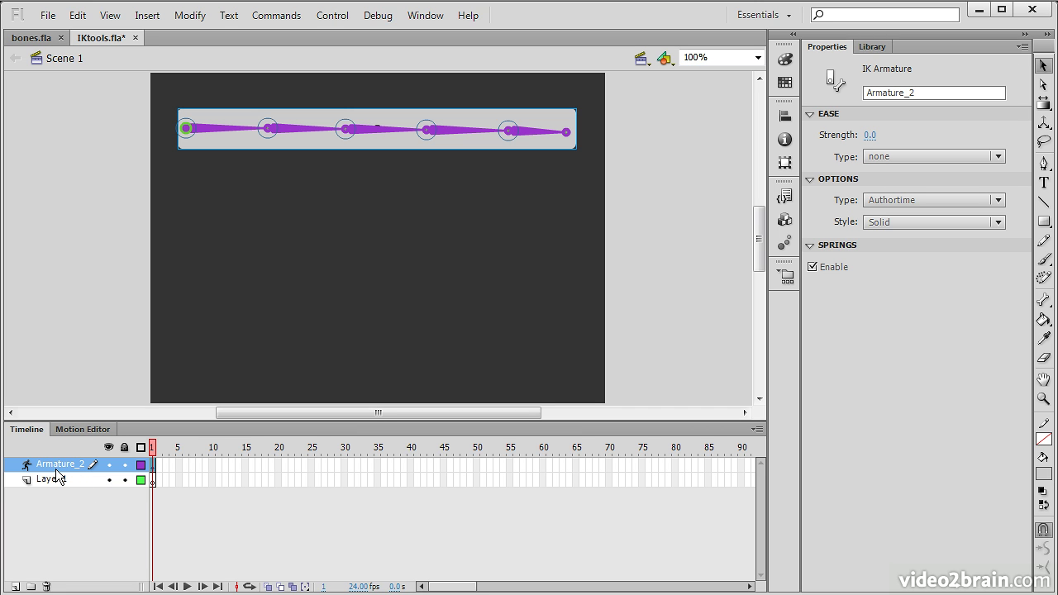
On the last bone, try a ±45° rotation limit, remove it, and set spring strength to 36.
click(374, 134)
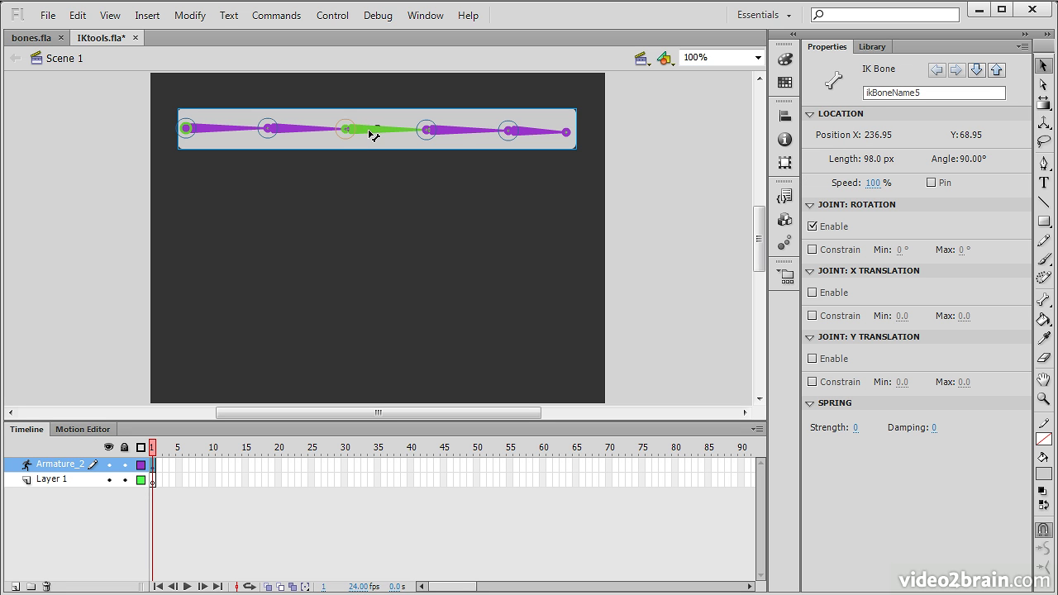
click(459, 135)
click(535, 133)
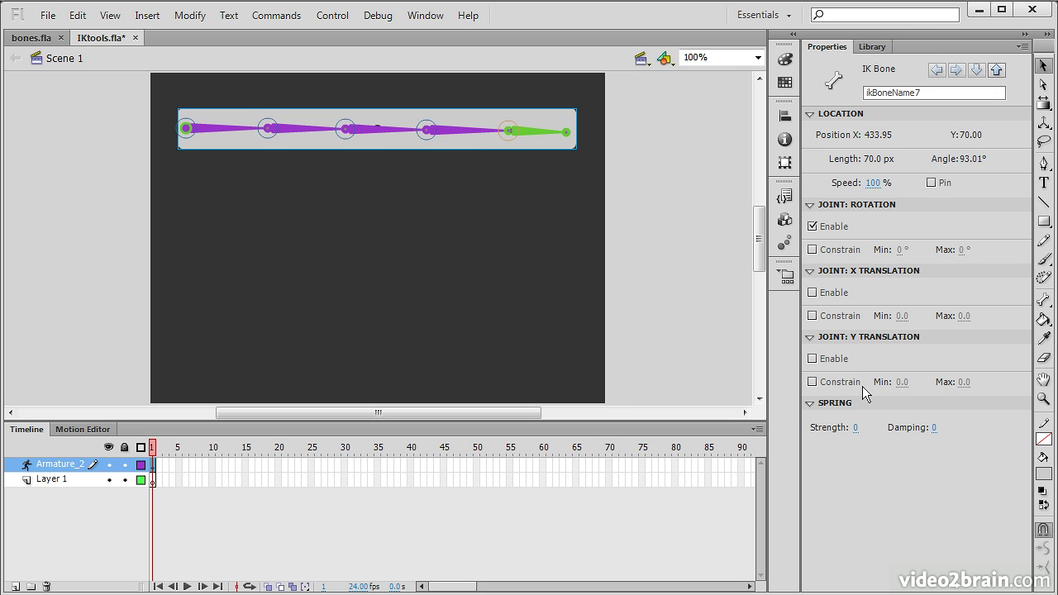
click(813, 250)
click(814, 249)
drag(856, 427, 956, 429)
Bend the chain downward by pulling its end bone toward the lower right.
click(633, 146)
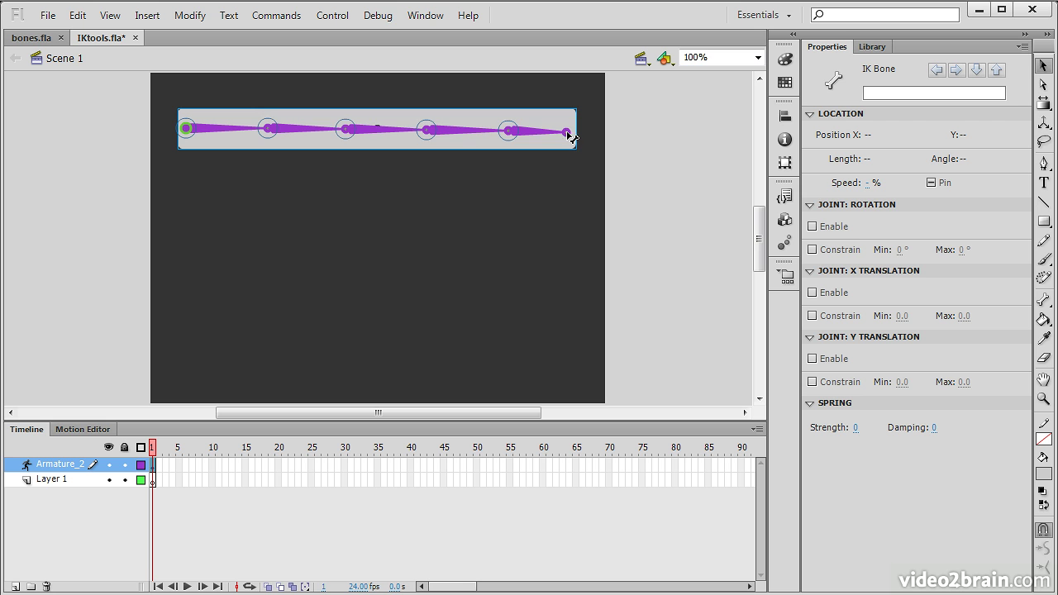
drag(571, 136, 514, 331)
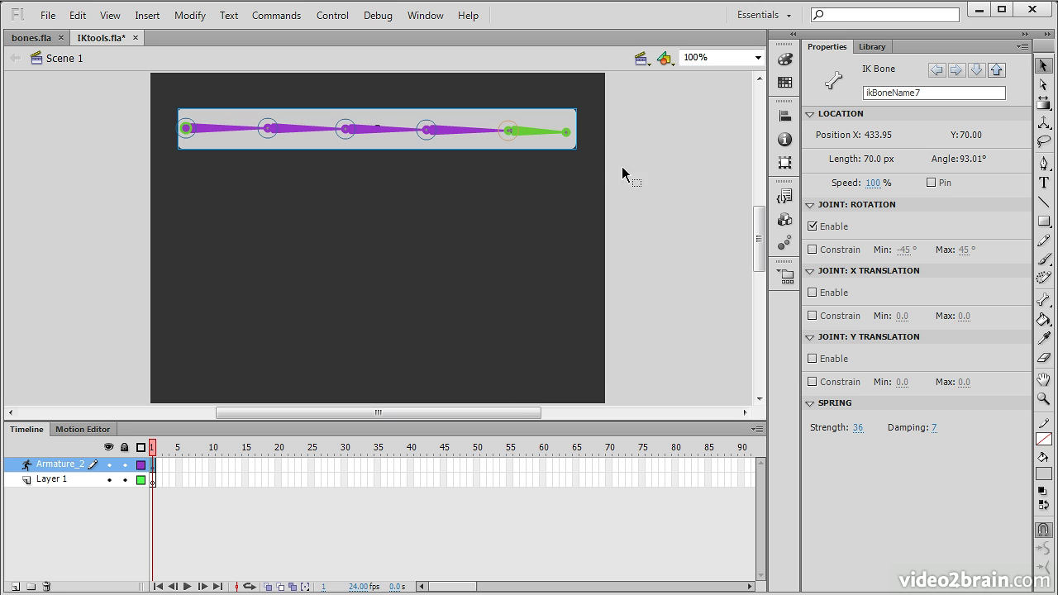
drag(570, 133, 477, 370)
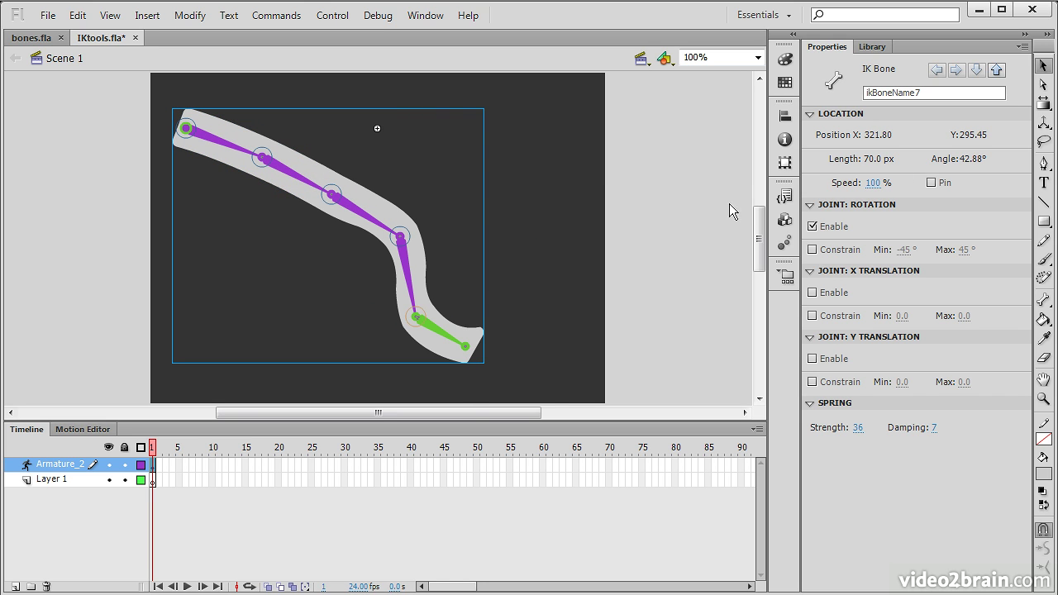
Pin the last bone, bend the middle bones, then unpin it and shape the chain into a wave.
click(932, 183)
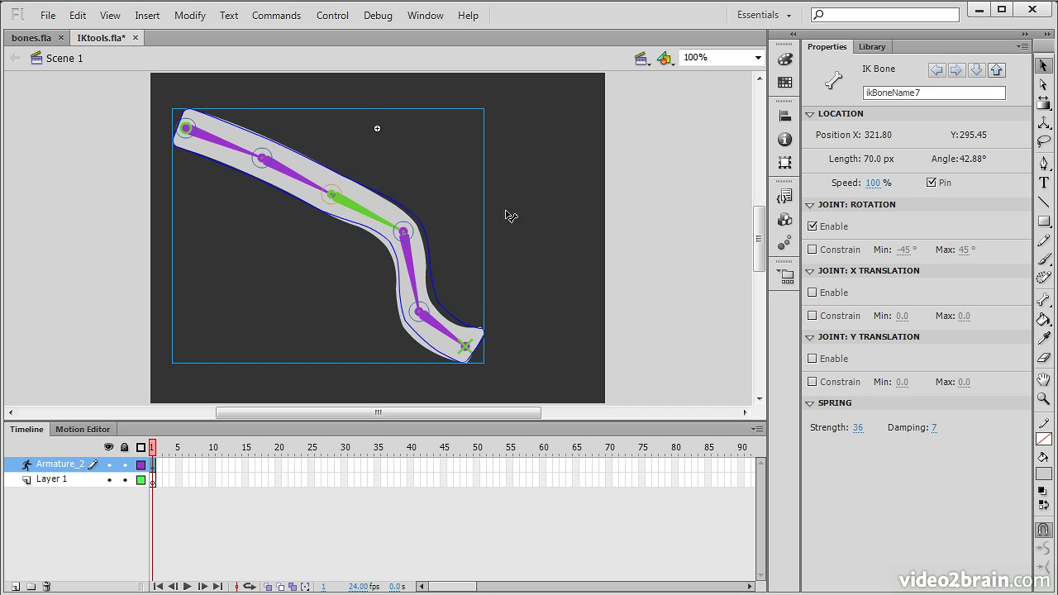
drag(510, 215, 165, 370)
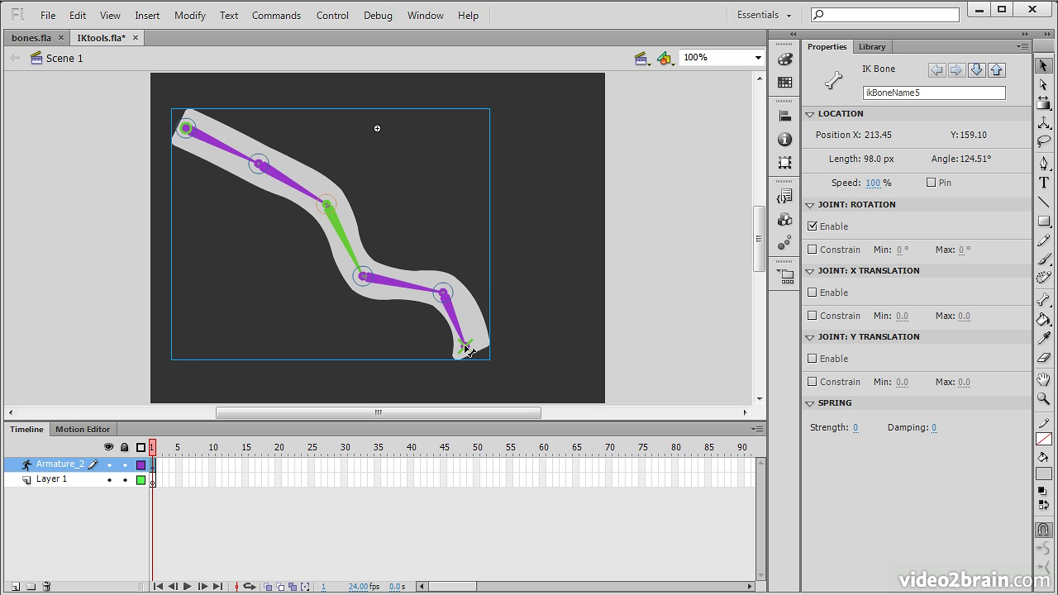
click(466, 349)
click(473, 354)
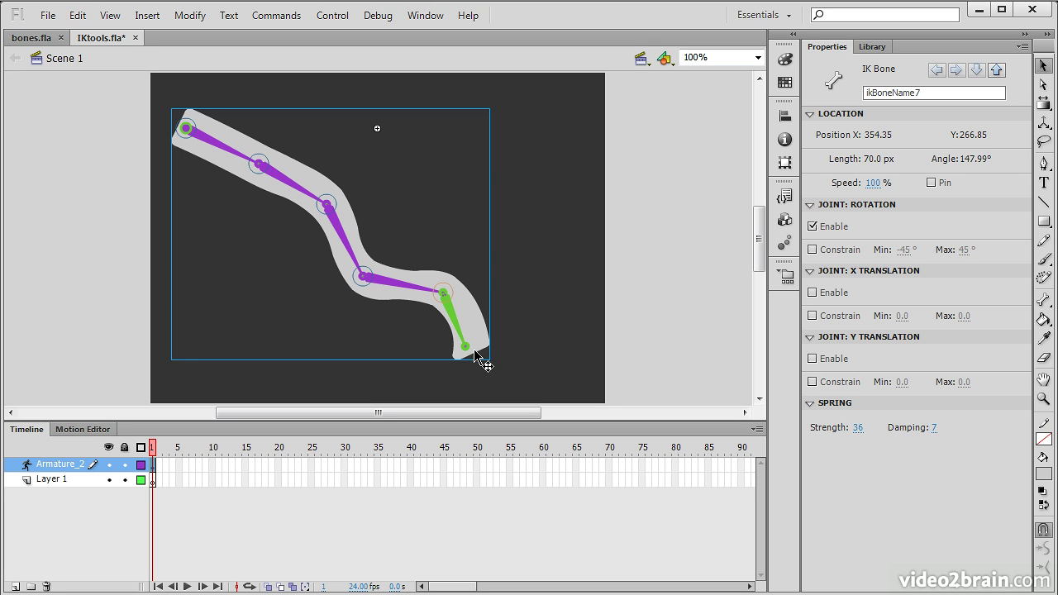
drag(367, 279, 407, 203)
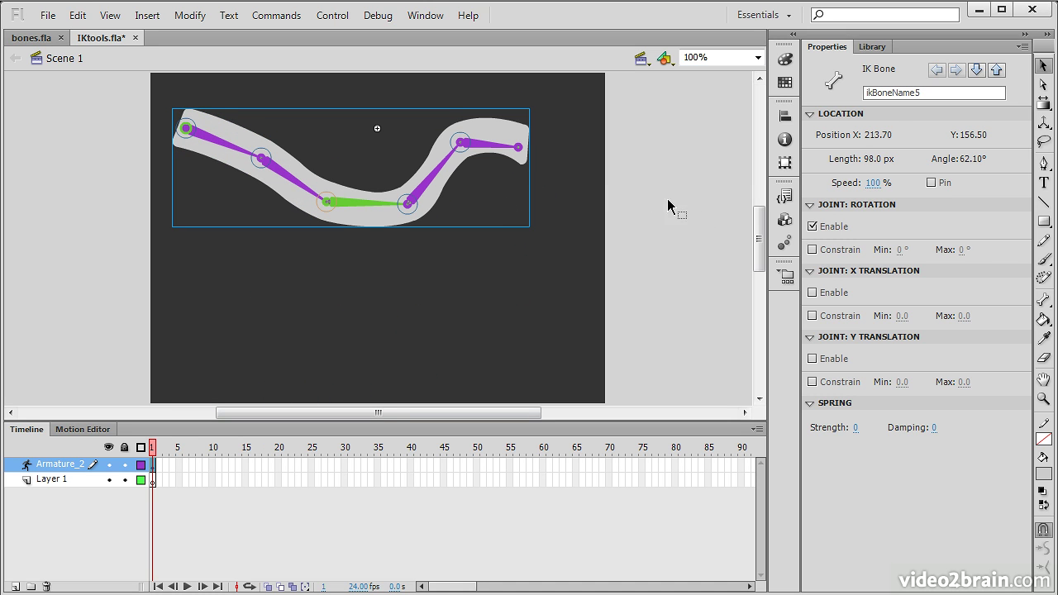
Save the document and inspect individual bones and the whole IK shape.
key(ctrl+s)
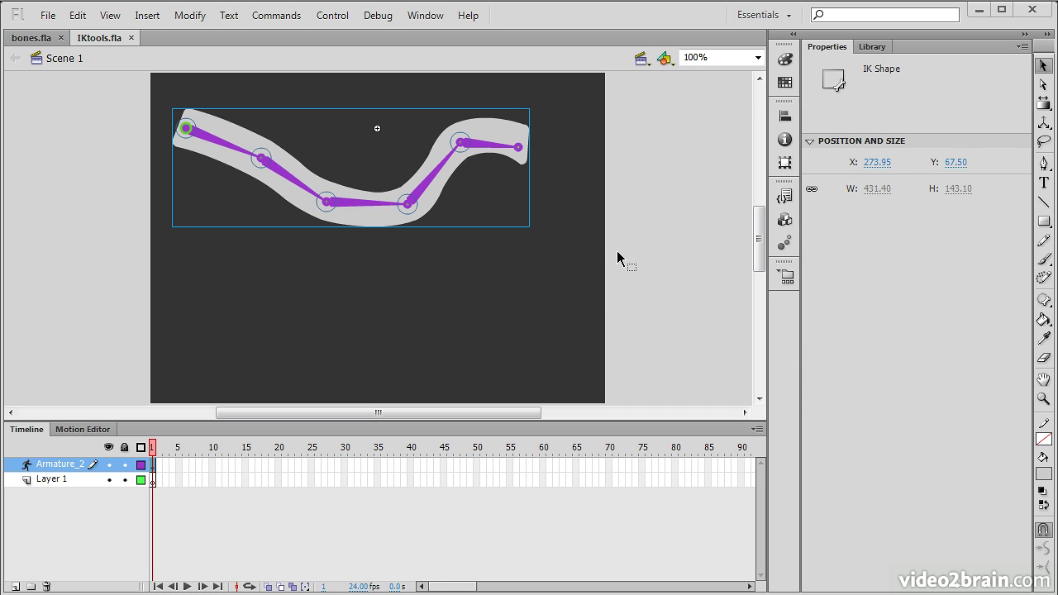
click(1044, 301)
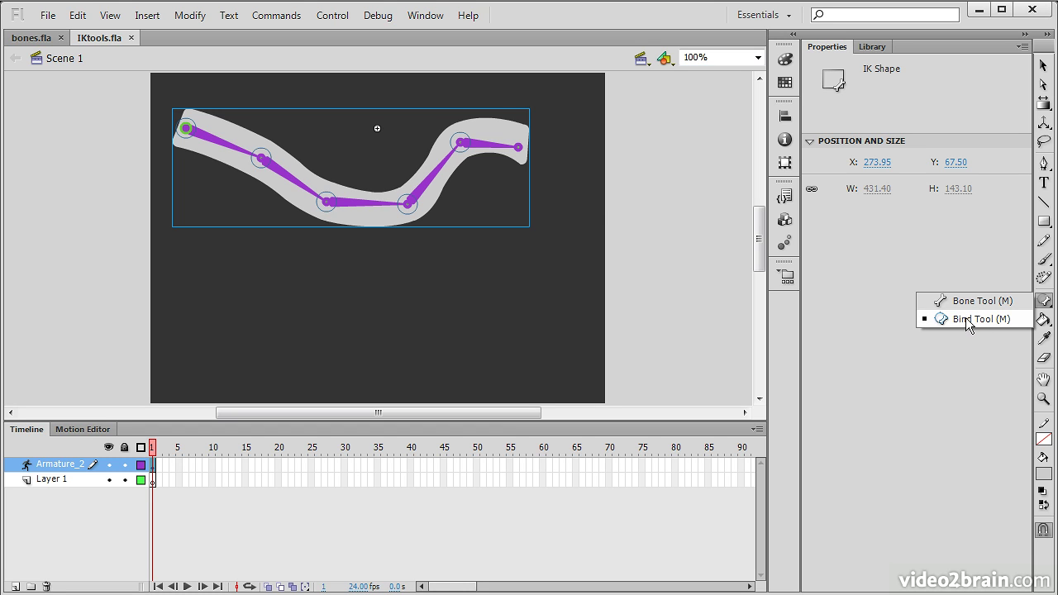
key(v)
click(285, 175)
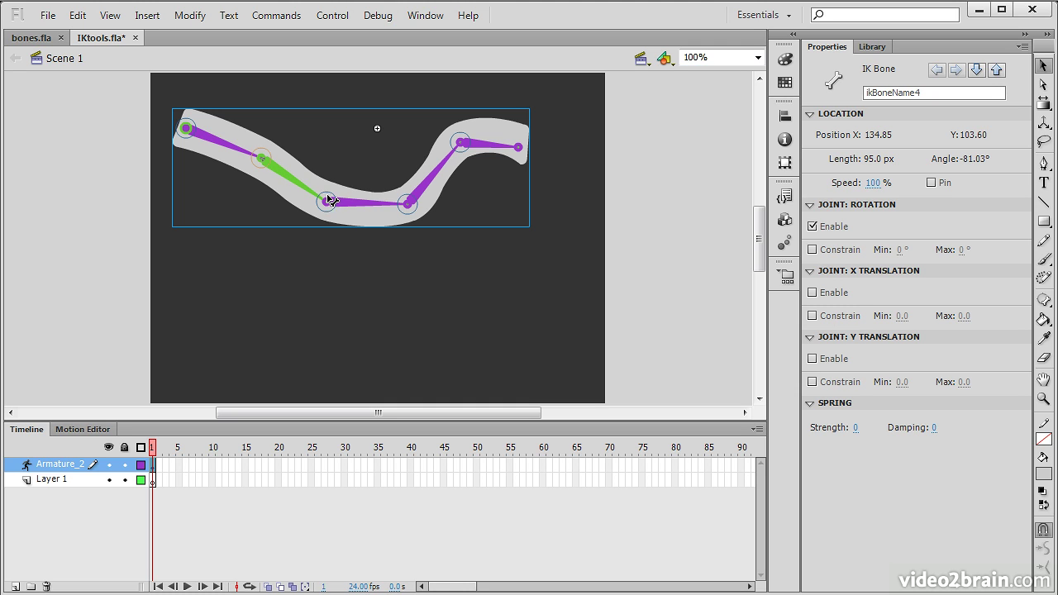
click(351, 208)
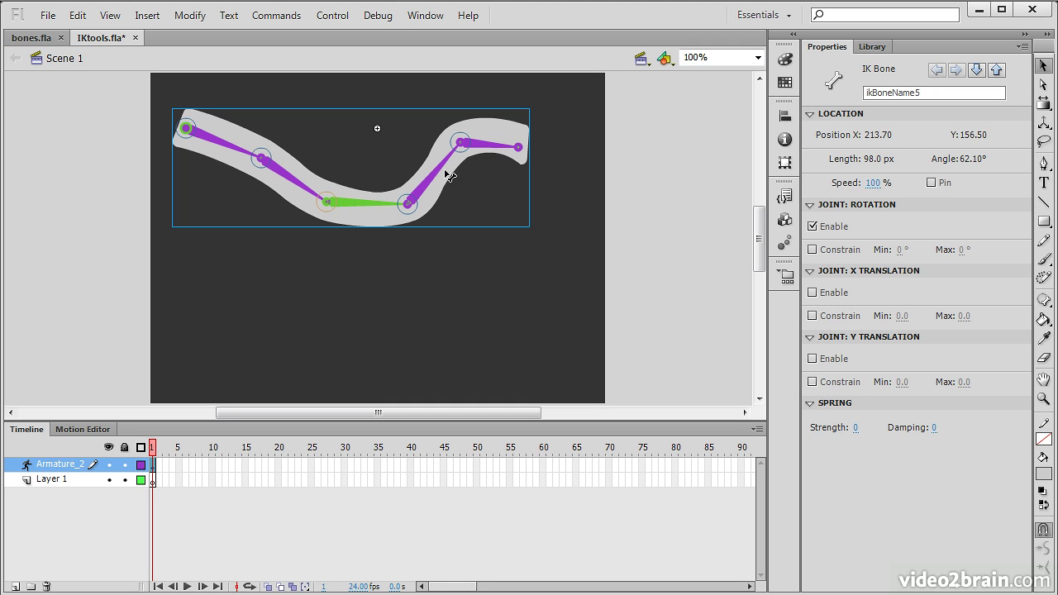
click(332, 207)
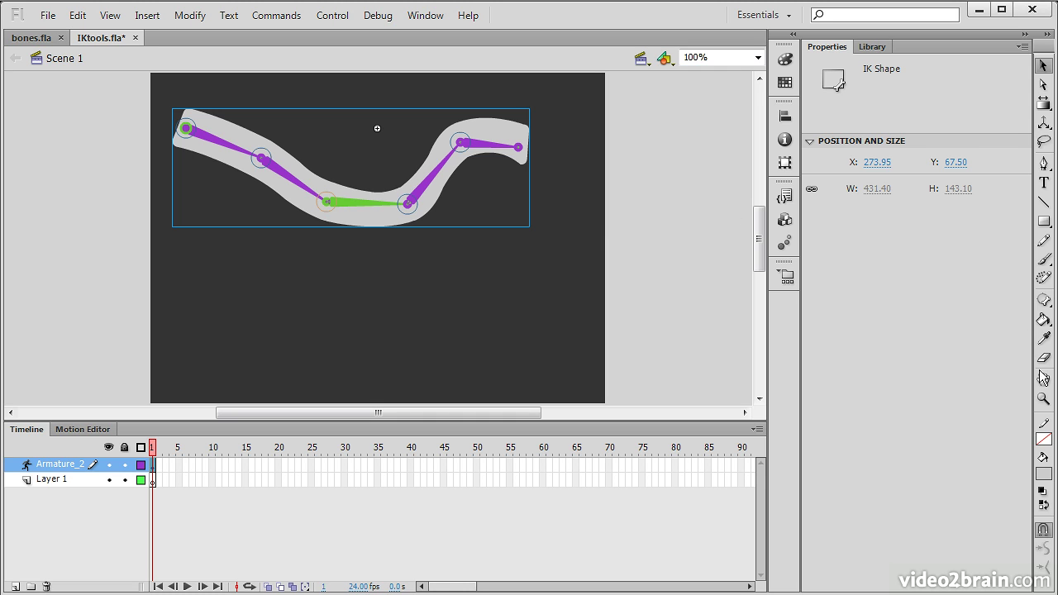
With the Bind tool, show the outline points bound to the lower, middle and first bones.
click(1045, 303)
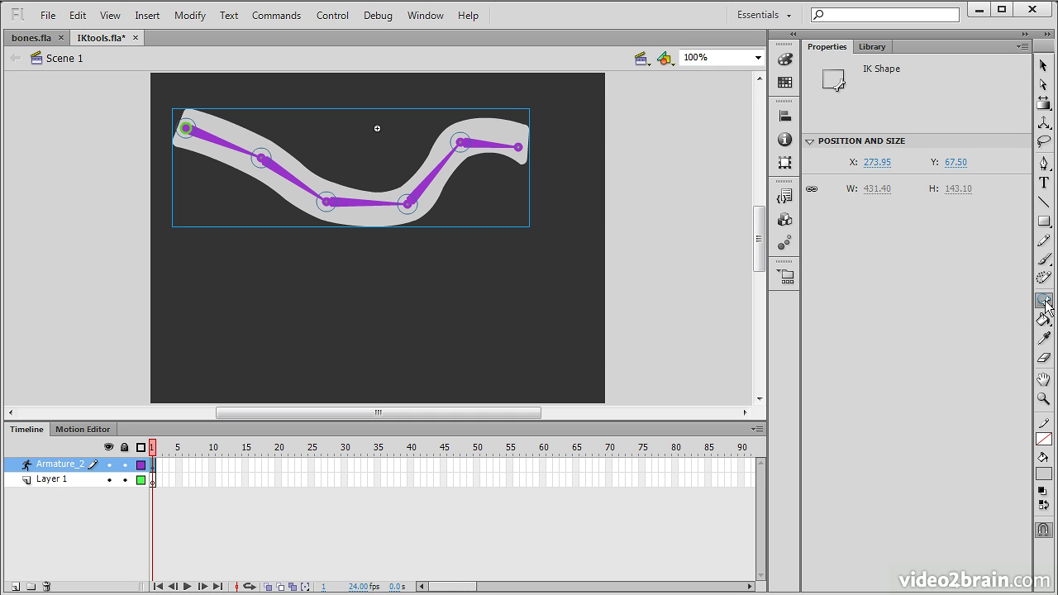
click(346, 205)
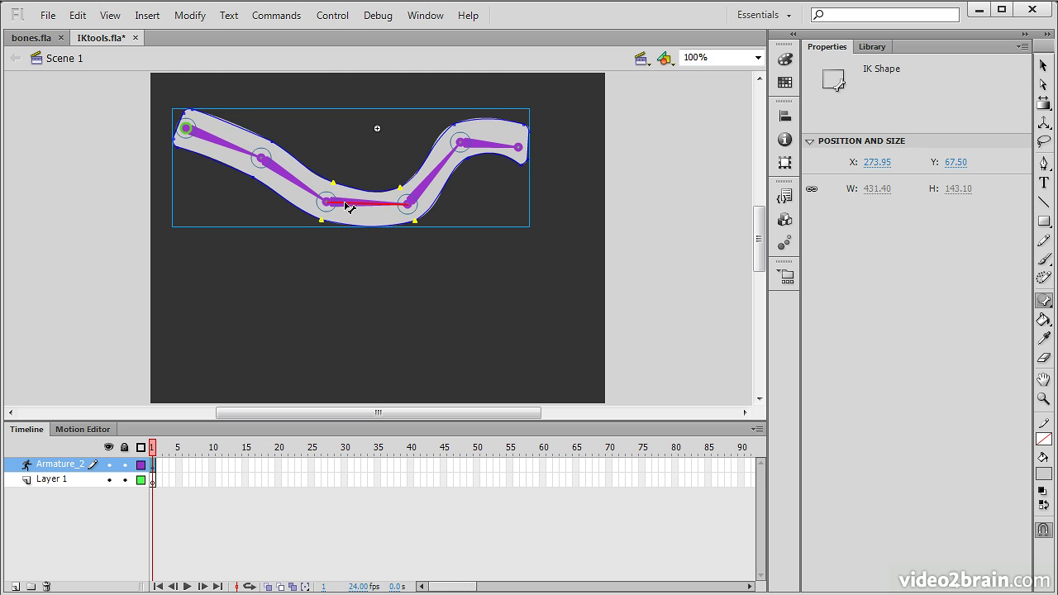
click(290, 182)
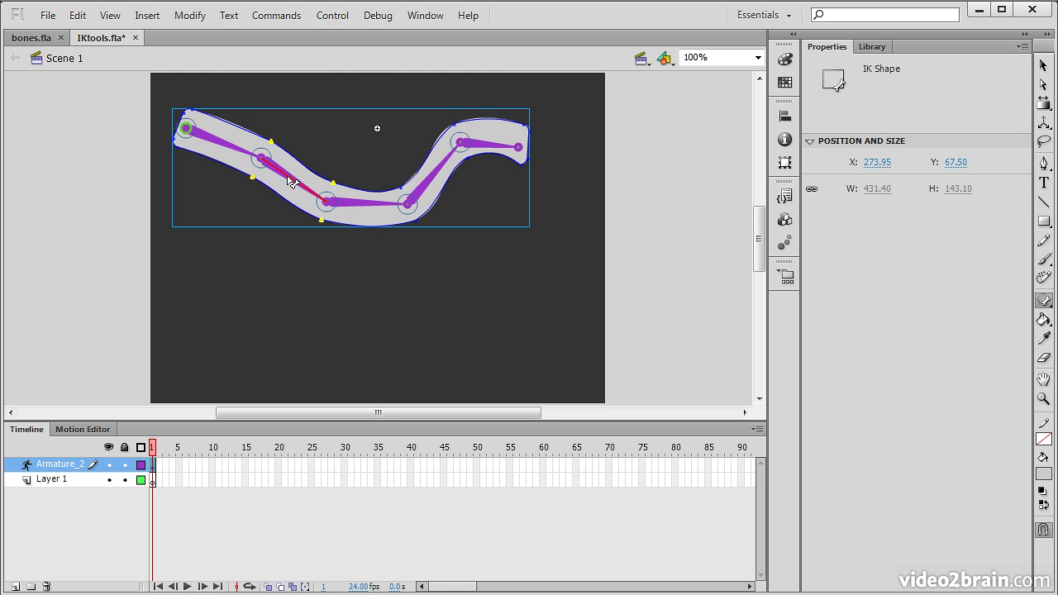
click(219, 146)
click(301, 188)
Bind outline control points to the upper-left and lower bones and check their bound points.
drag(288, 180, 332, 184)
click(373, 206)
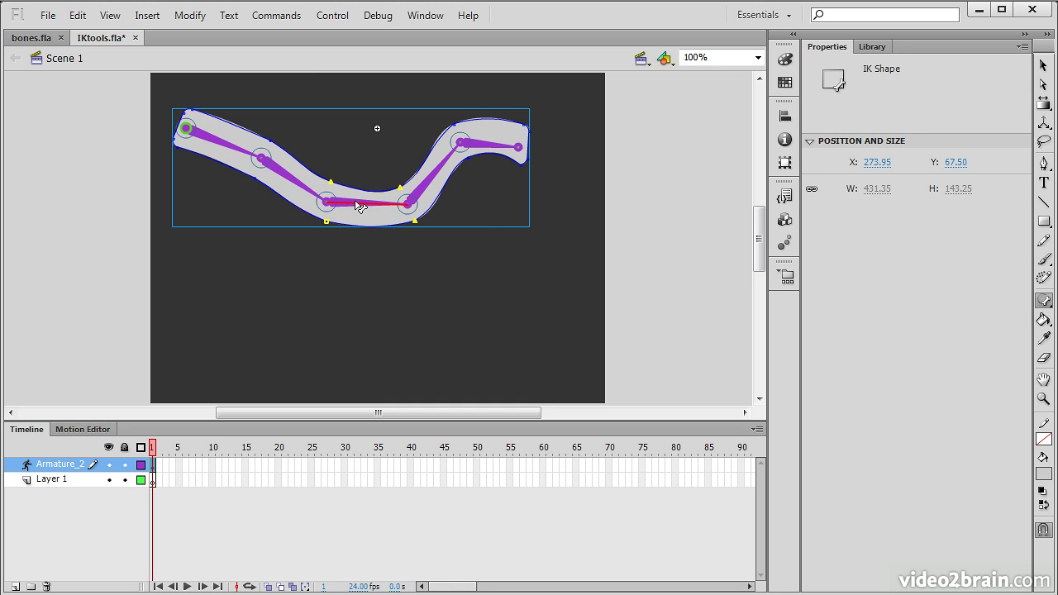
drag(359, 203, 403, 191)
click(431, 177)
click(358, 207)
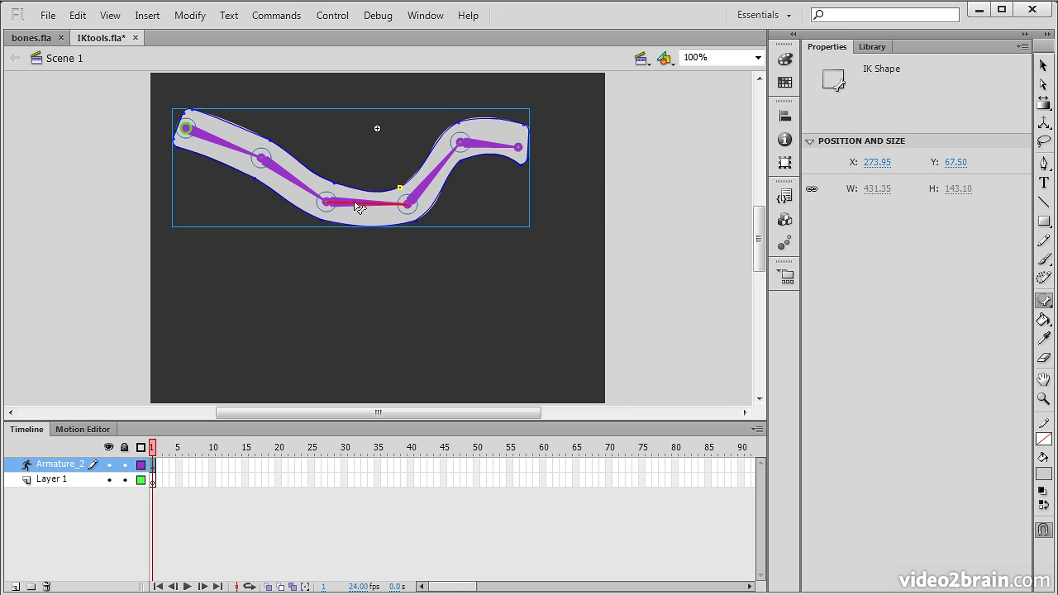
click(292, 181)
Swing the tail bone so the bar lies nearly straight, its last bone at 59.53°.
click(1043, 66)
drag(517, 149, 561, 155)
click(148, 147)
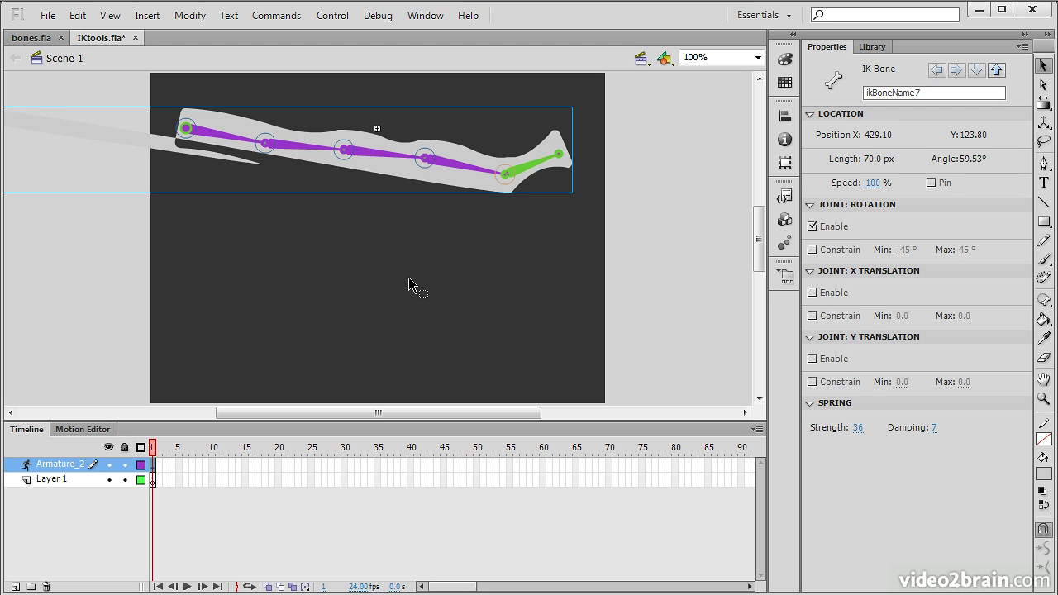
Switch to bones.fla and scrub its walk cycle from frame 1 through frame 40.
click(30, 38)
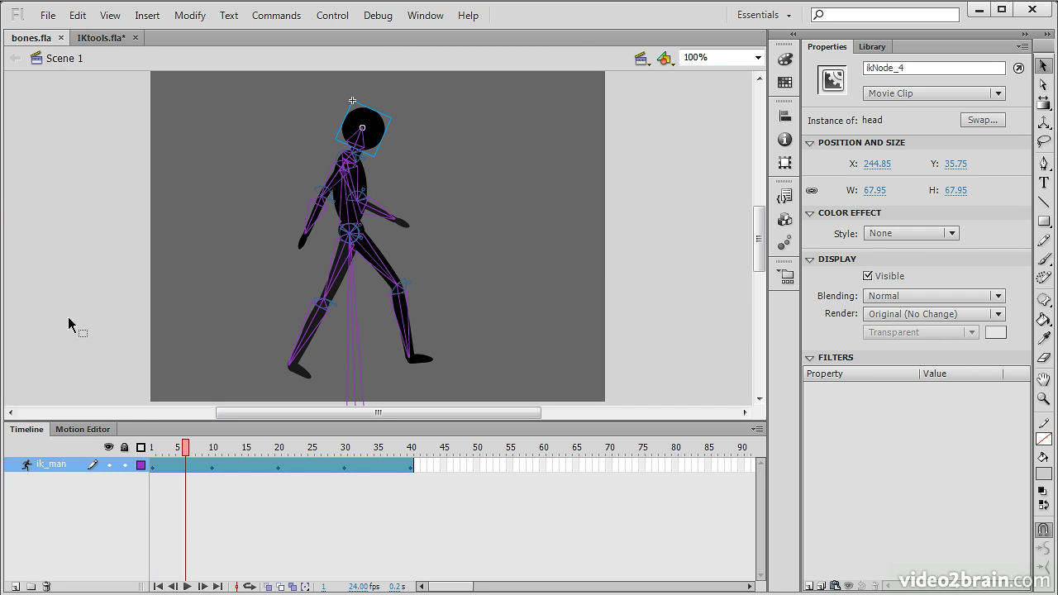
click(152, 449)
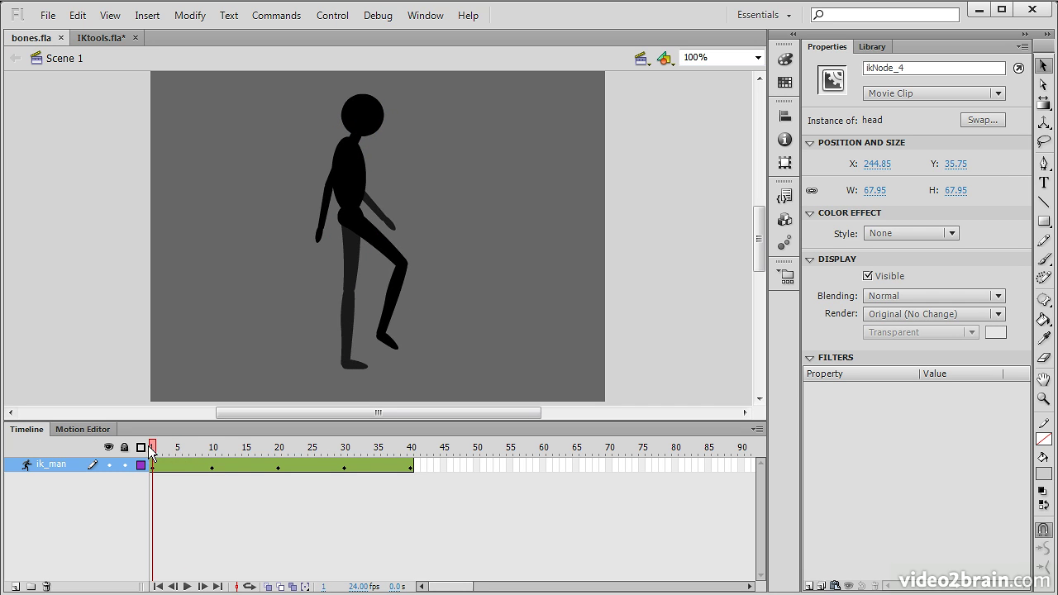
drag(153, 444, 119, 448)
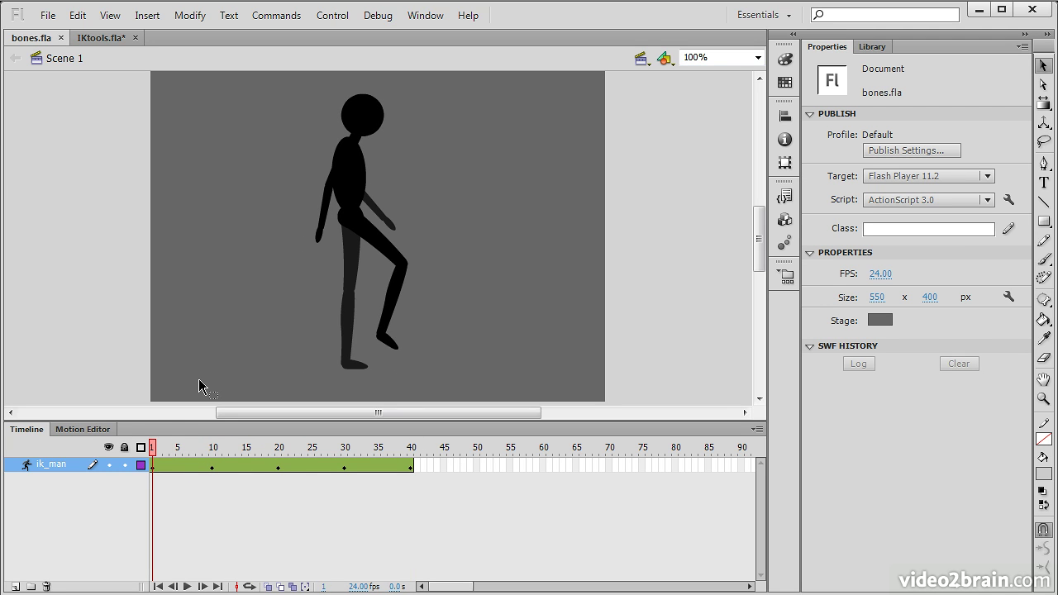
Test the movie via Control > Test Movie > Test, publishing bones.swf (9.5 KB), then close the player.
click(332, 15)
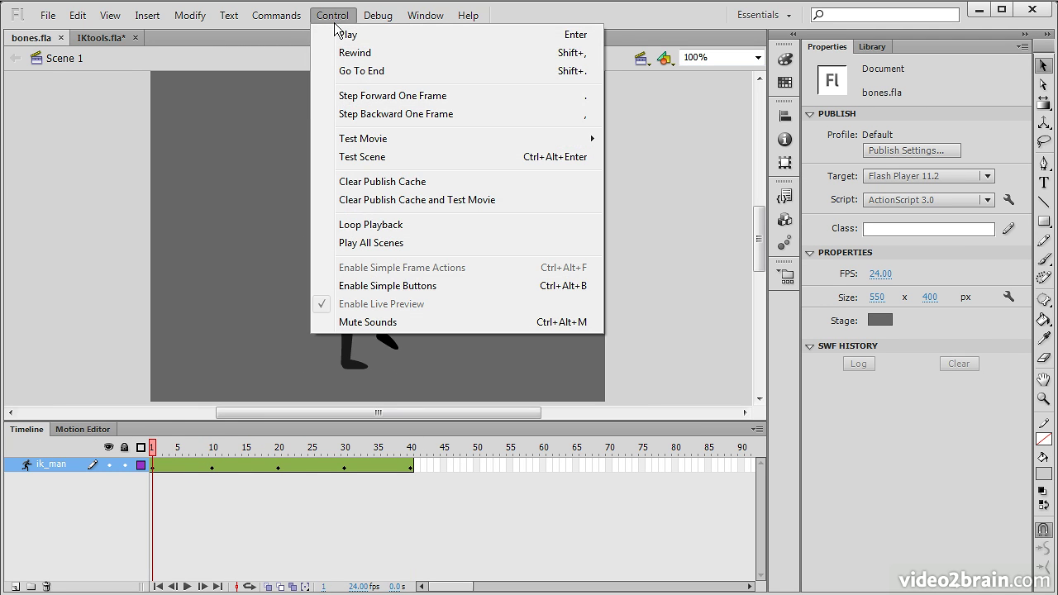
mouse_move(427, 138)
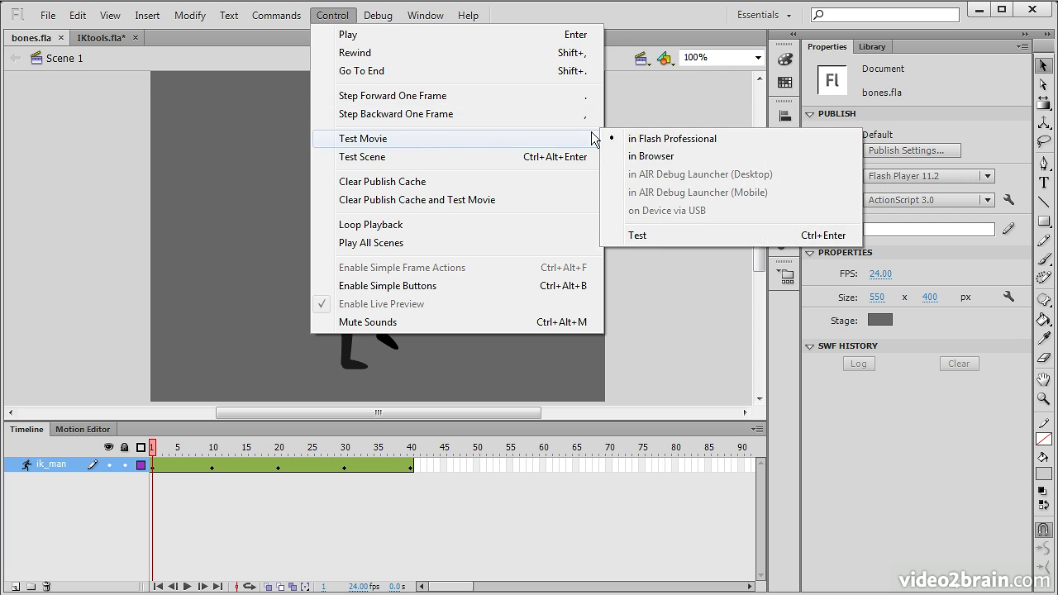
click(654, 234)
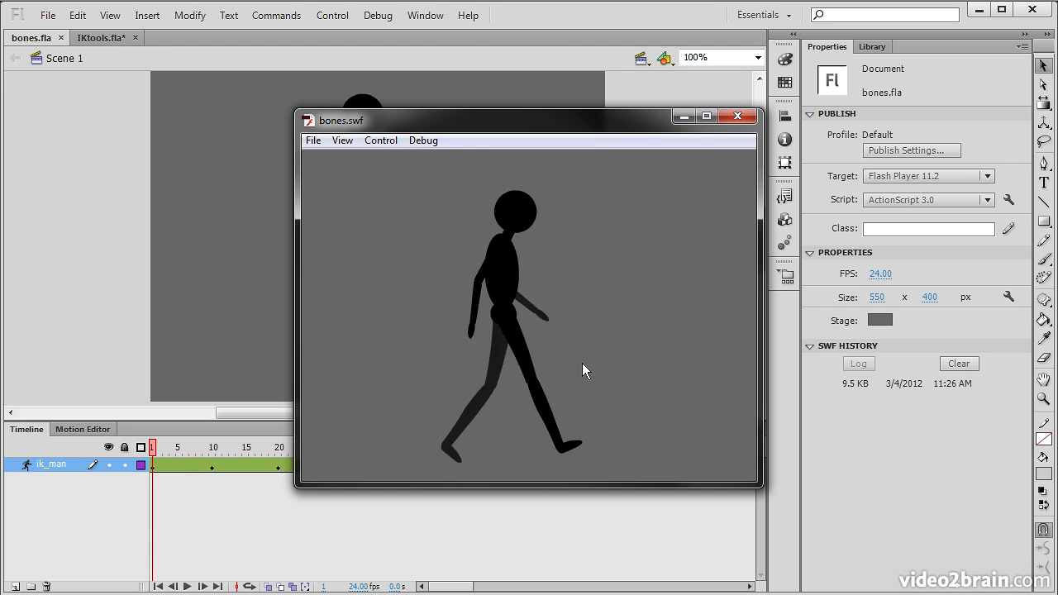
click(737, 117)
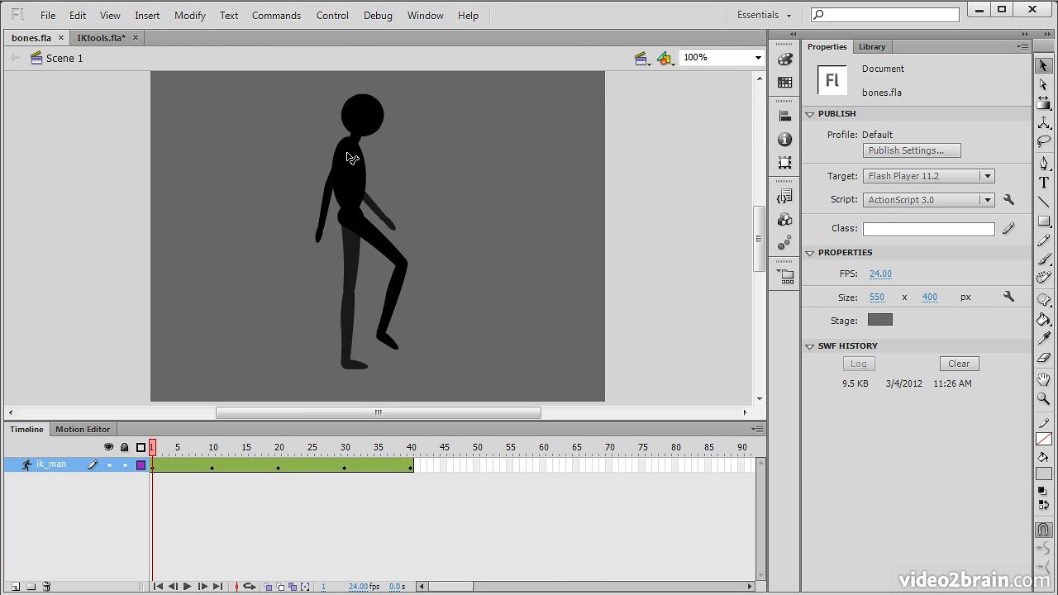
Select the armature, head and hand, and clear the hand's tint colour effect.
click(351, 158)
click(373, 116)
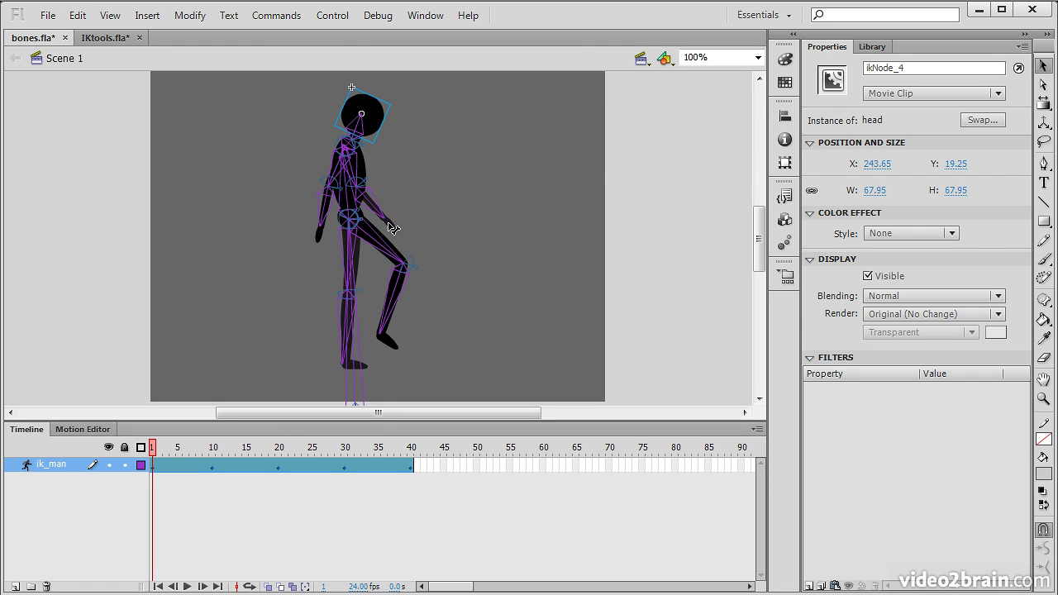
click(390, 224)
key(ctrl+z)
click(379, 117)
Inspect the torso and arm bones, scrub to frame 25, and select the lower leg.
click(367, 165)
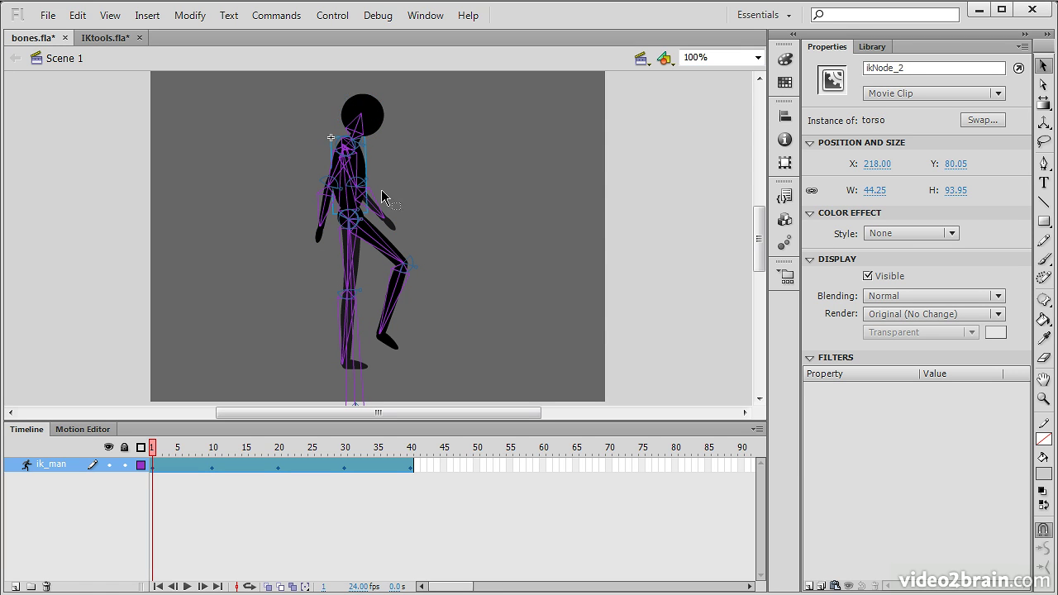
click(332, 195)
click(339, 172)
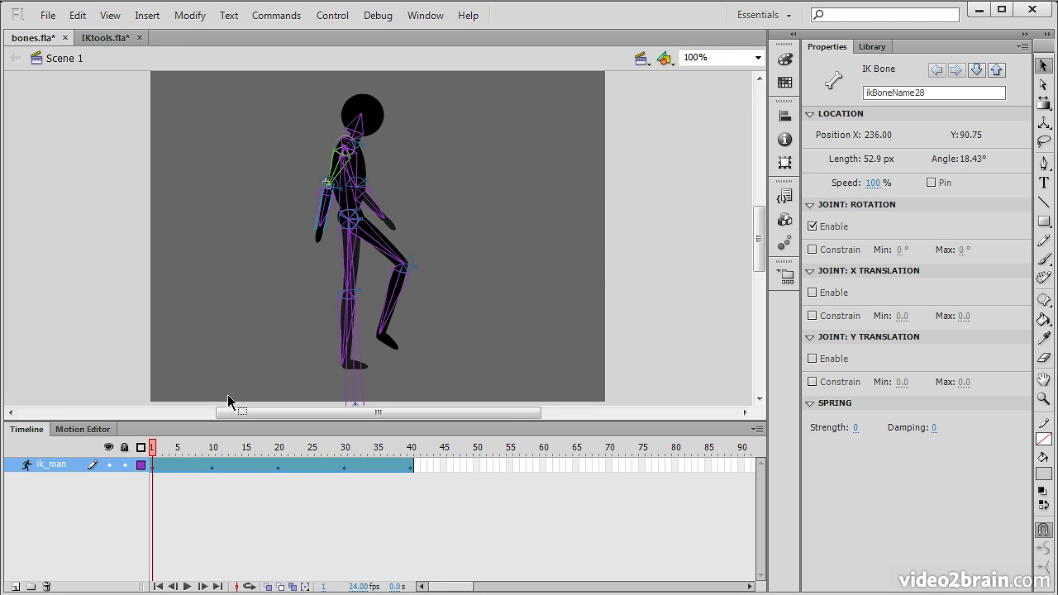
mouse_move(155, 444)
mouse_down()
mouse_move(402, 446)
mouse_move(420, 463)
mouse_move(136, 447)
mouse_up()
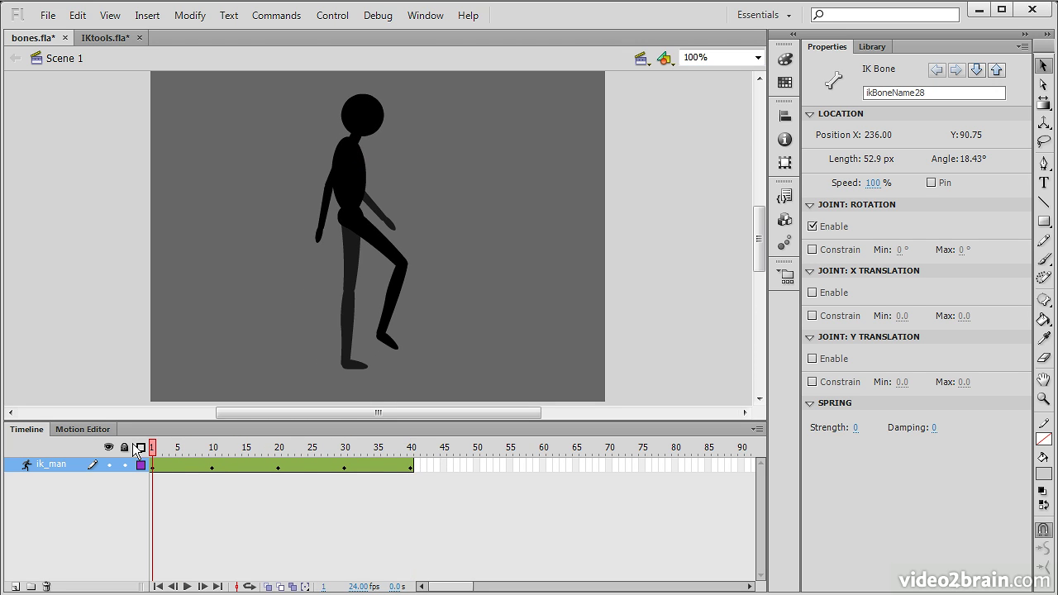
click(400, 296)
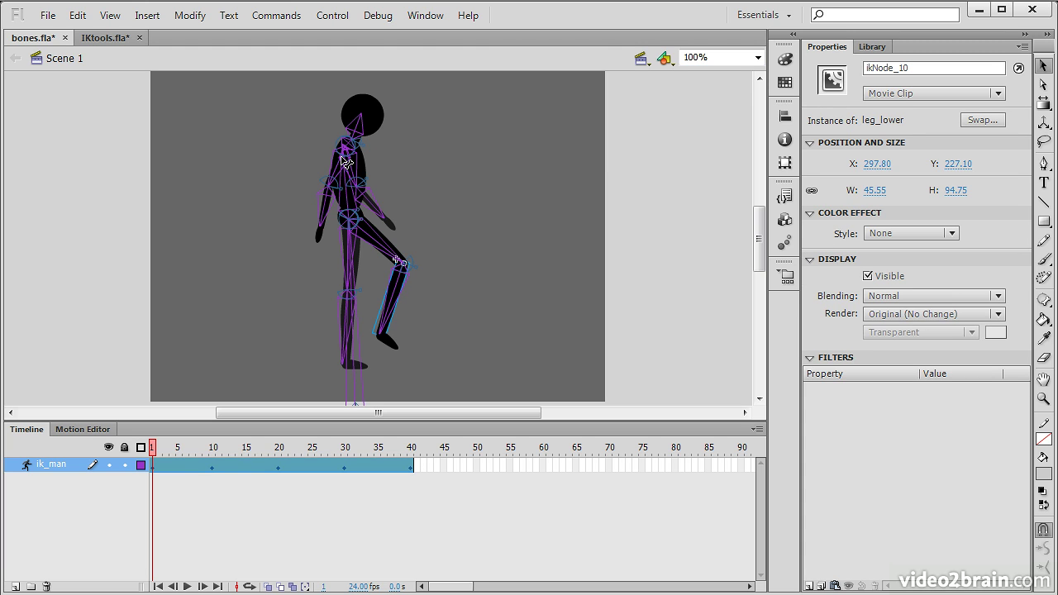
Zoom the stage to 400%, adjust the view, and jump to frame 12 of the walk.
click(757, 57)
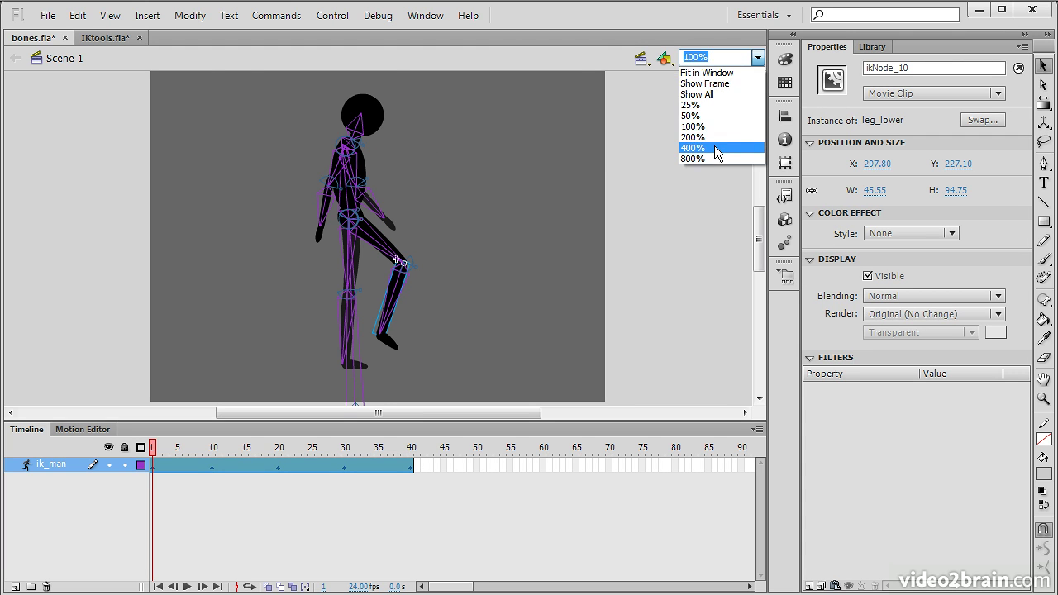
click(716, 149)
drag(759, 257, 757, 220)
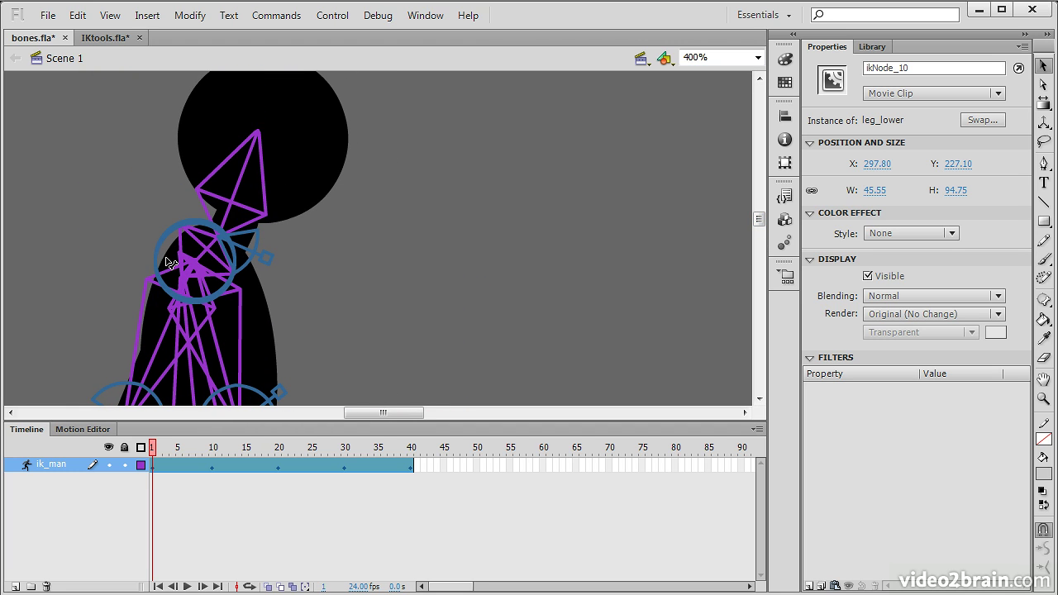
drag(759, 222, 759, 238)
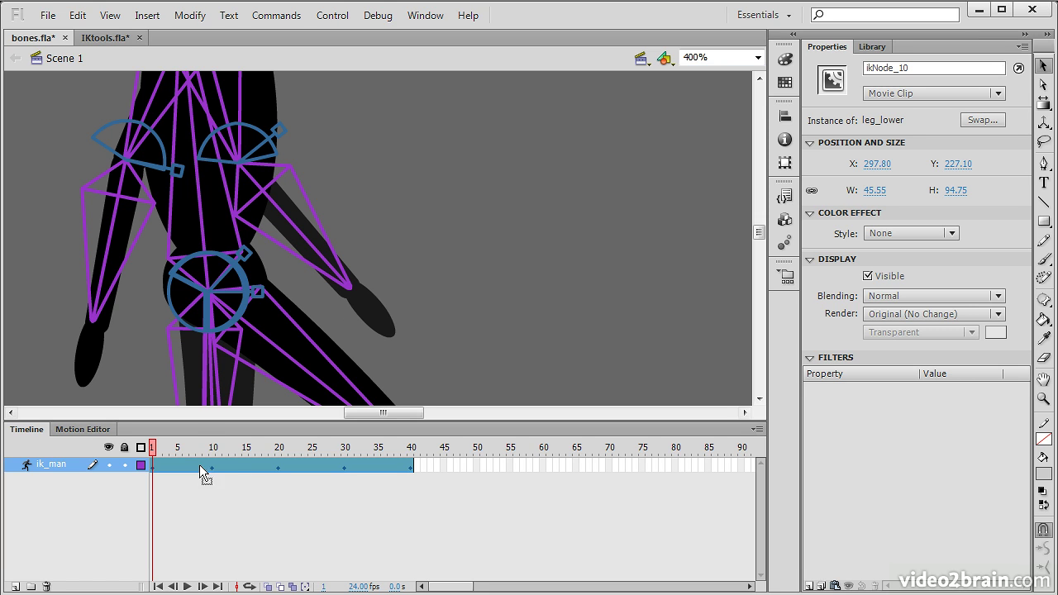
click(227, 470)
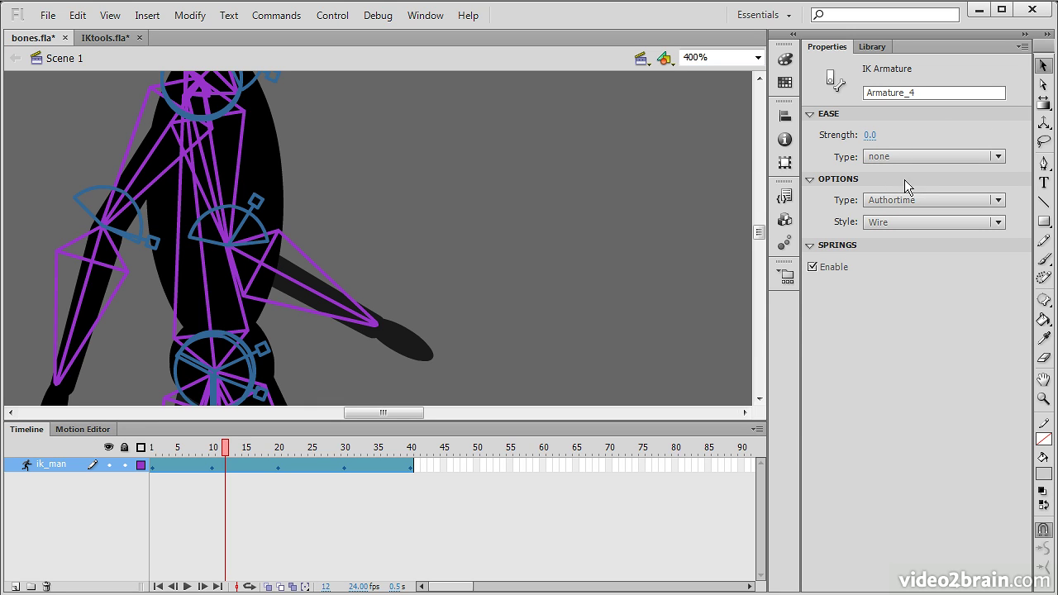
Show the armature as Solid bones, select the upper-arm and torso bones, and go to frame 16.
click(1001, 224)
click(923, 257)
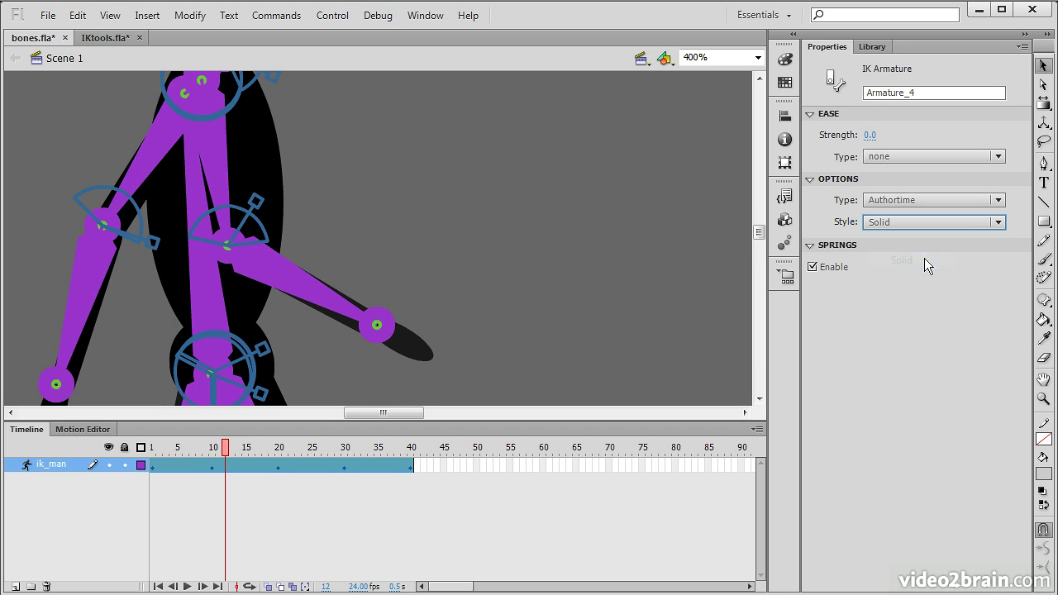
click(92, 282)
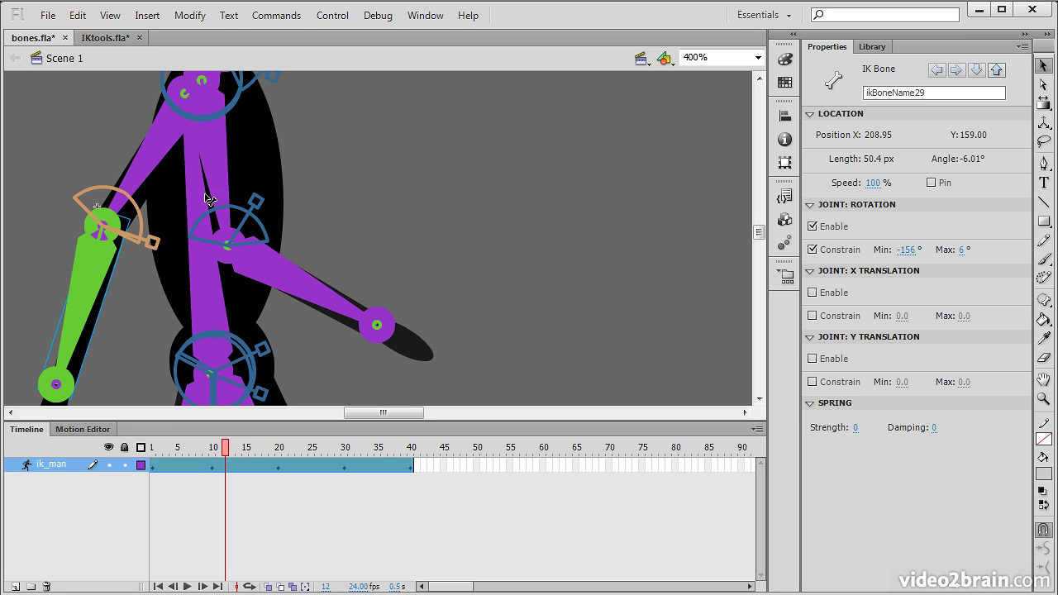
click(195, 201)
click(249, 466)
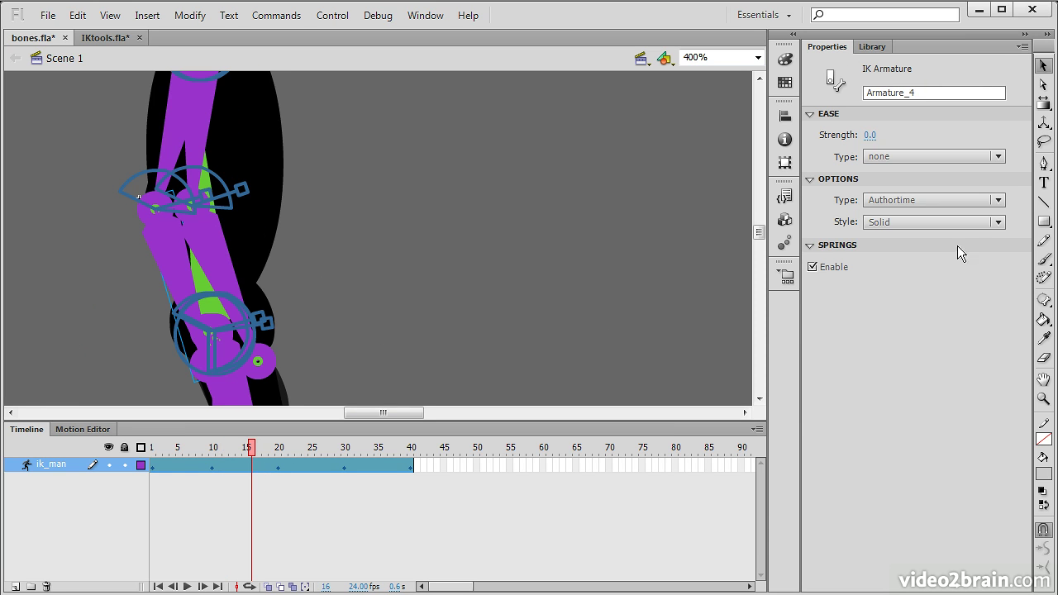
Cycle the armature style through Line, None and Solid, finishing on Wire.
click(990, 224)
click(922, 277)
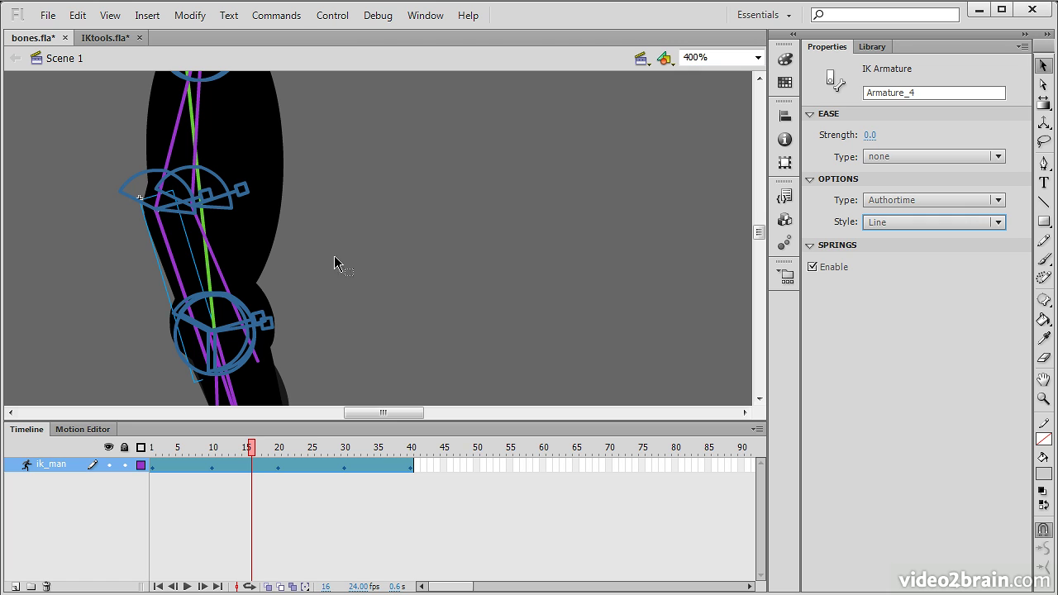
click(939, 225)
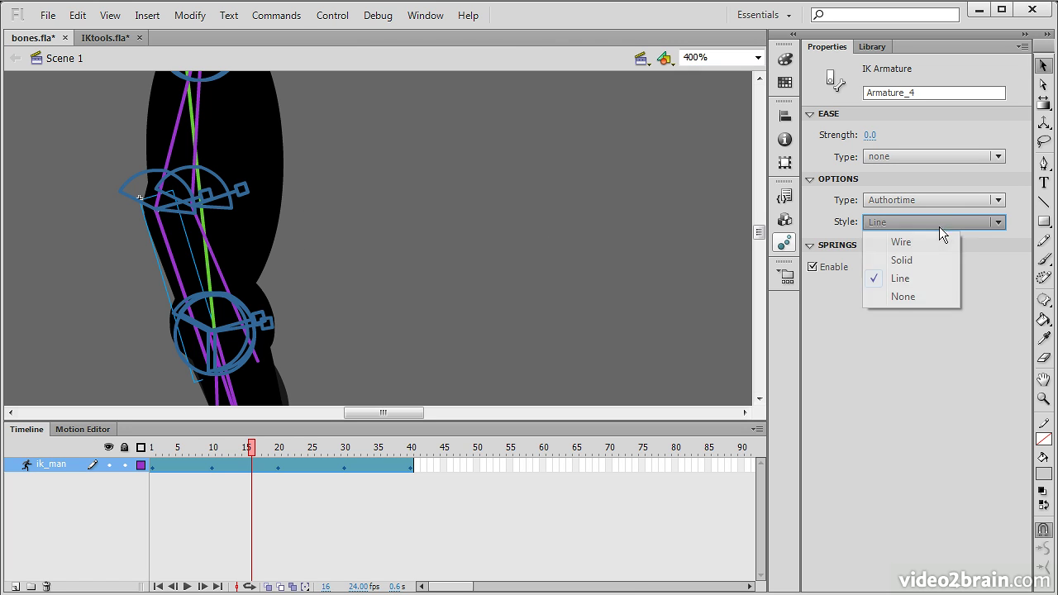
click(919, 295)
click(915, 224)
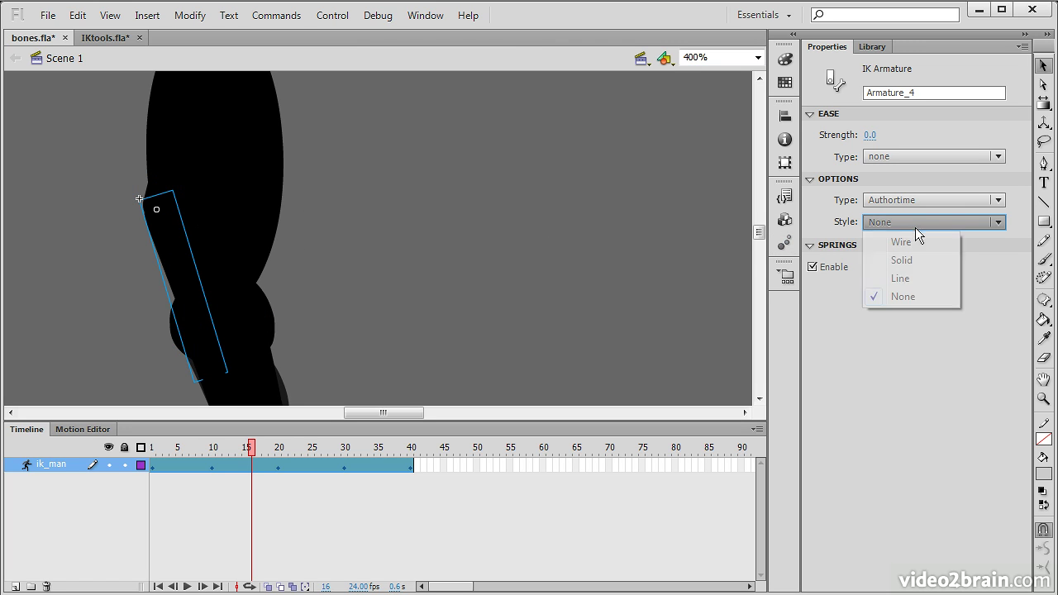
click(915, 260)
click(915, 223)
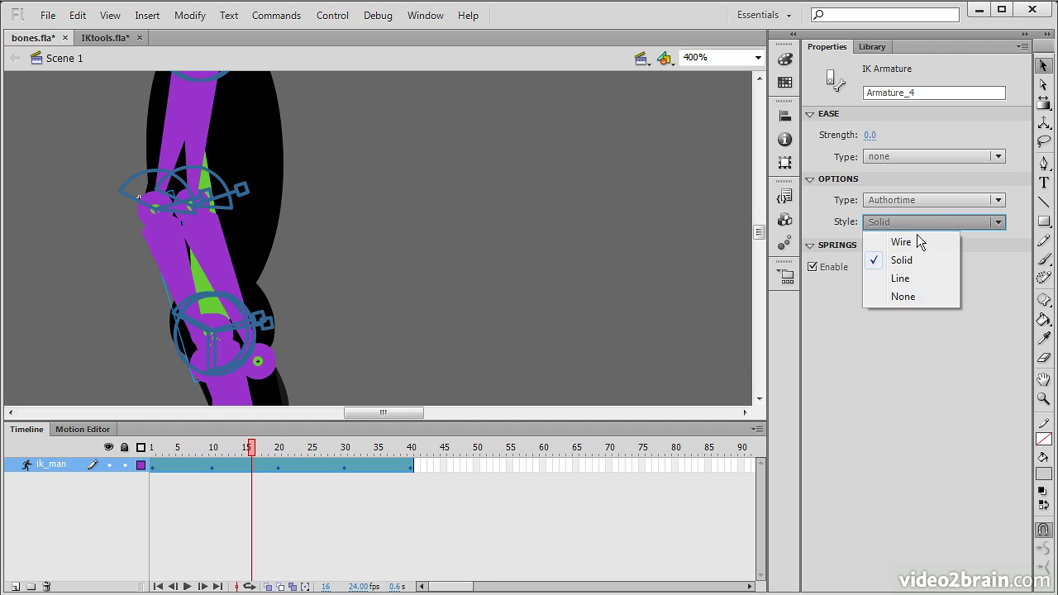
click(917, 240)
Select the lower-arm clip ikNode_6 on the stage.
click(240, 196)
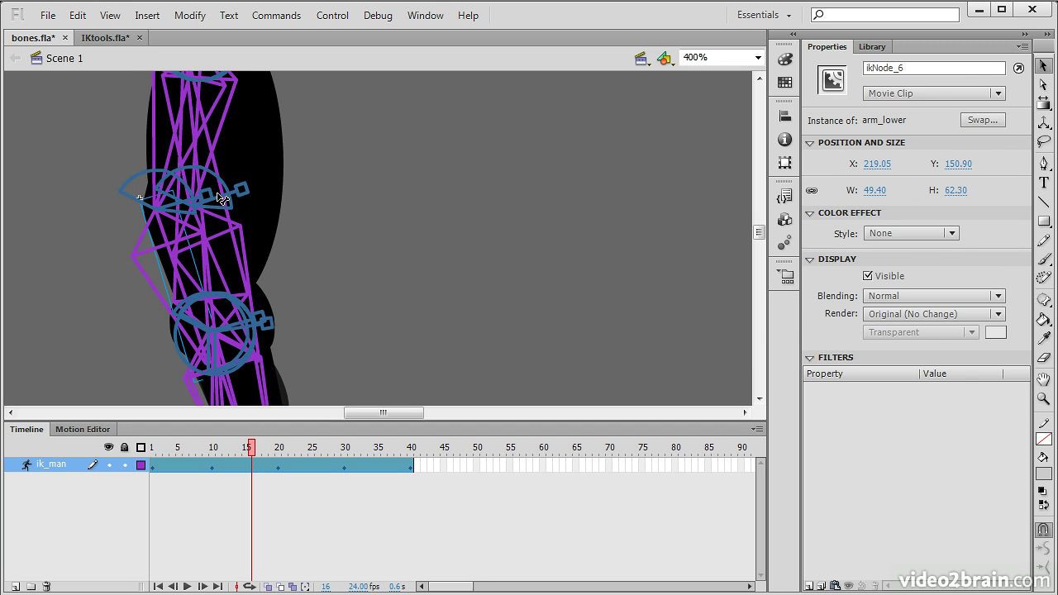
click(222, 199)
click(157, 211)
click(183, 222)
With the Bind tool, go to frame 31 and select the lower-arm bone, constrained −146° to 12°.
drag(1043, 298, 919, 316)
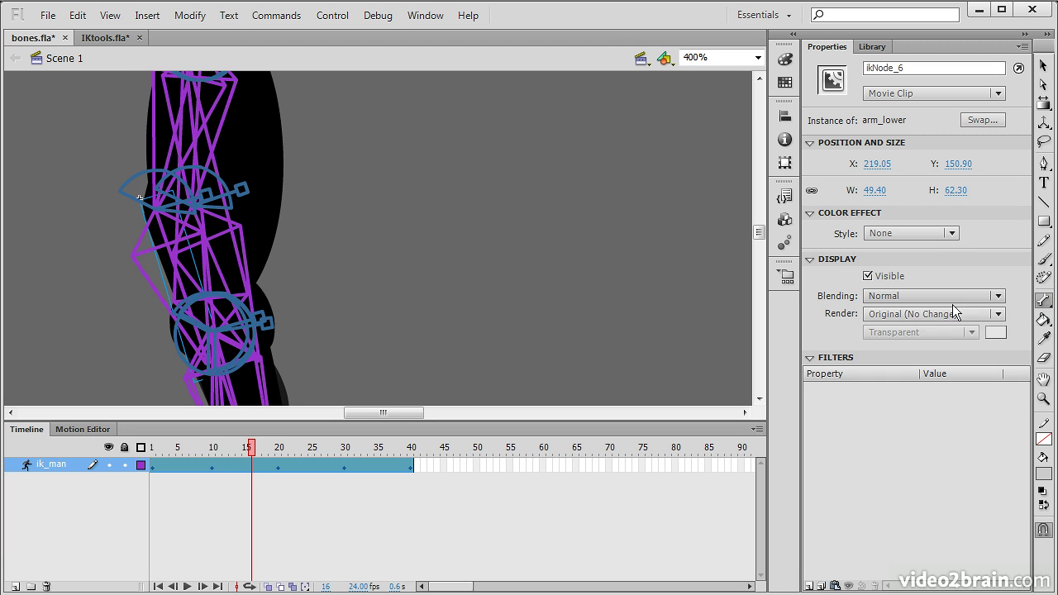
click(202, 225)
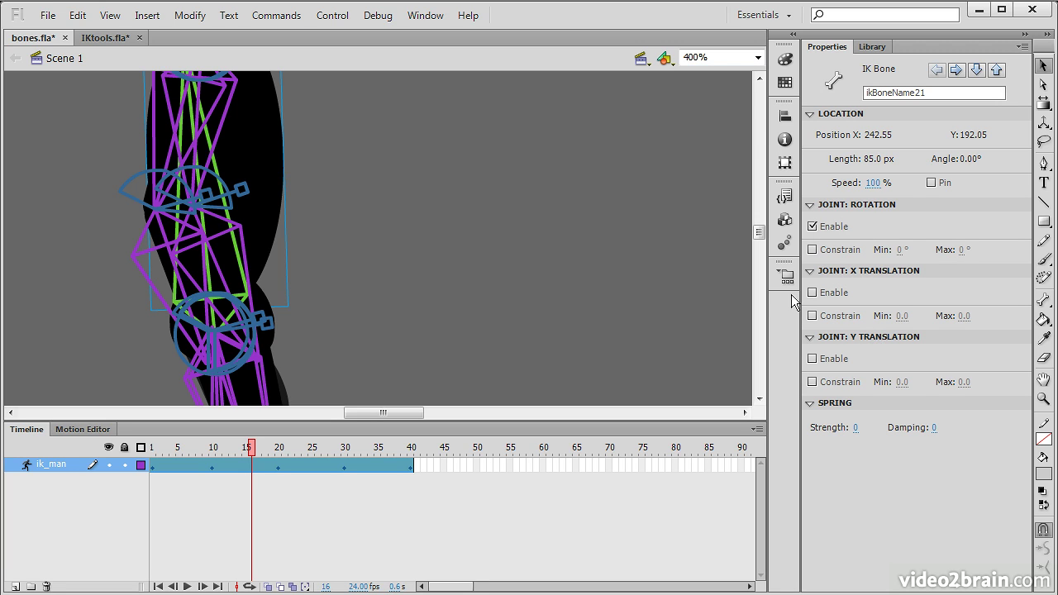
drag(285, 447, 352, 450)
click(89, 280)
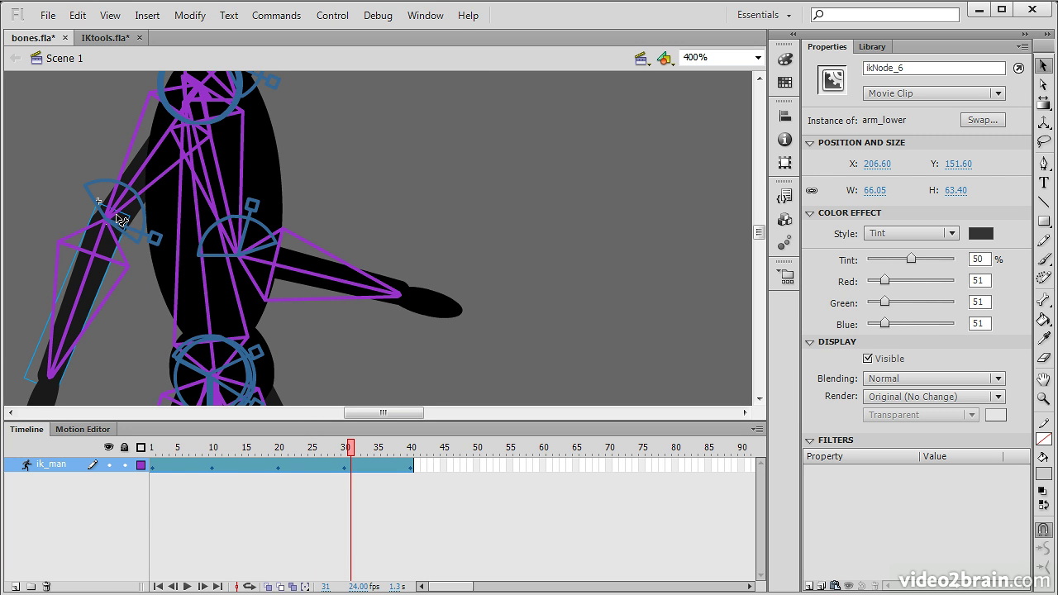
click(104, 255)
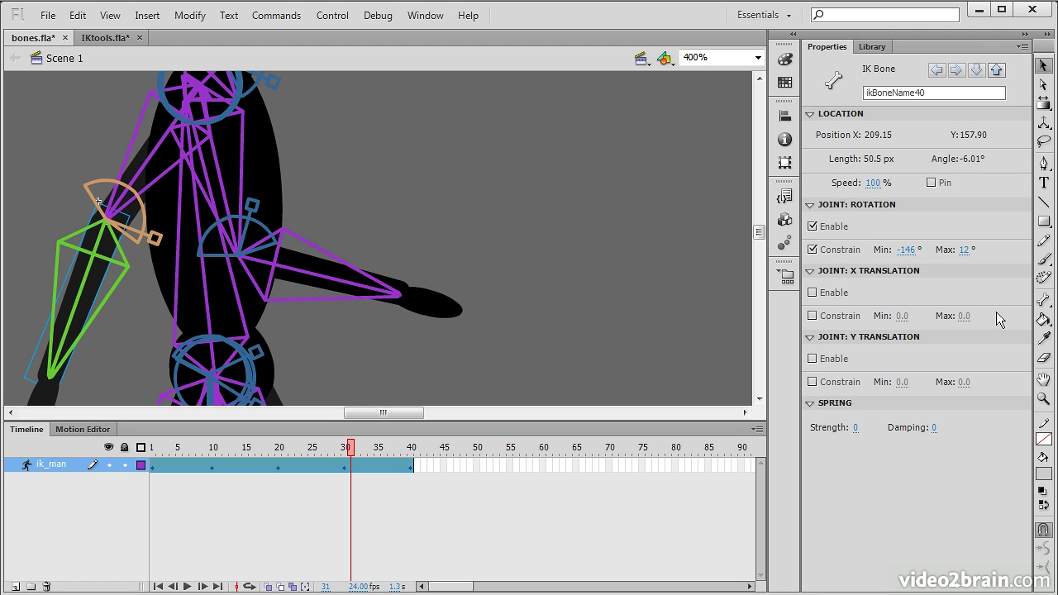
Step through parent, sibling ikBoneName27 and child bones, ending on the 7.0 px bone ikBoneName38.
click(997, 71)
click(998, 71)
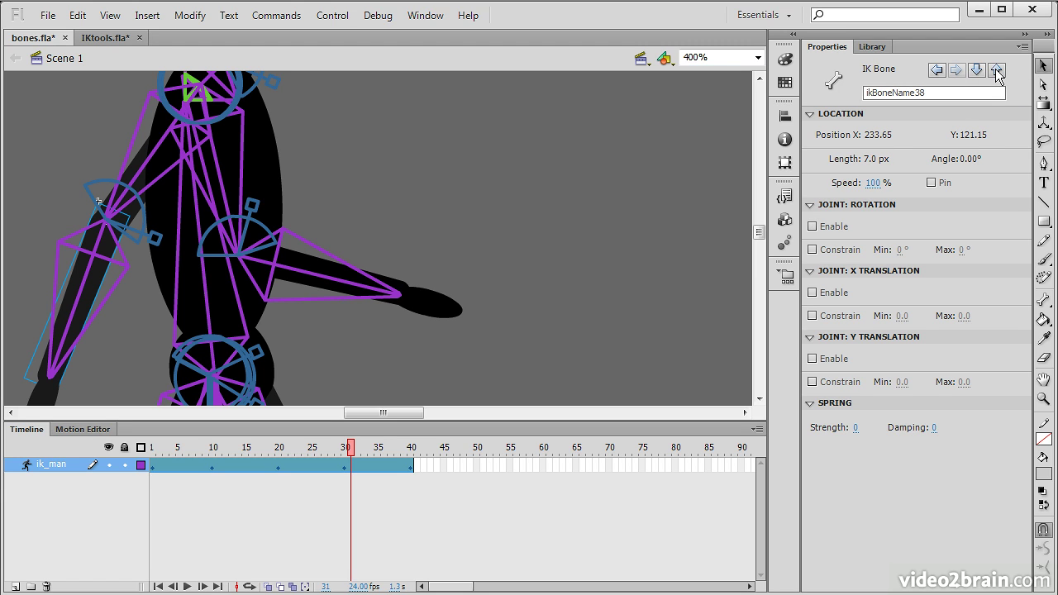
click(937, 71)
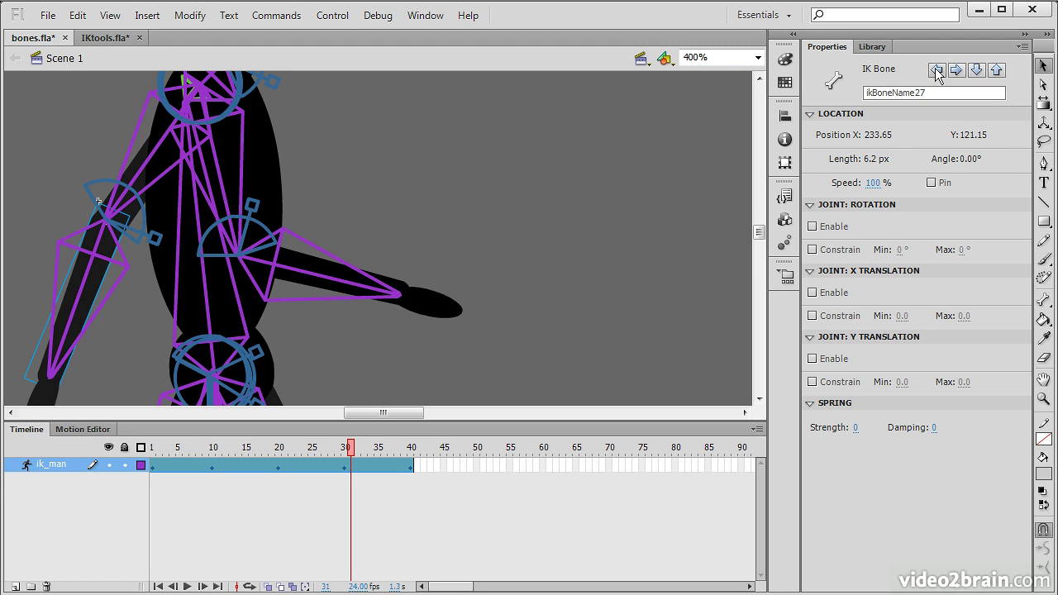
click(956, 71)
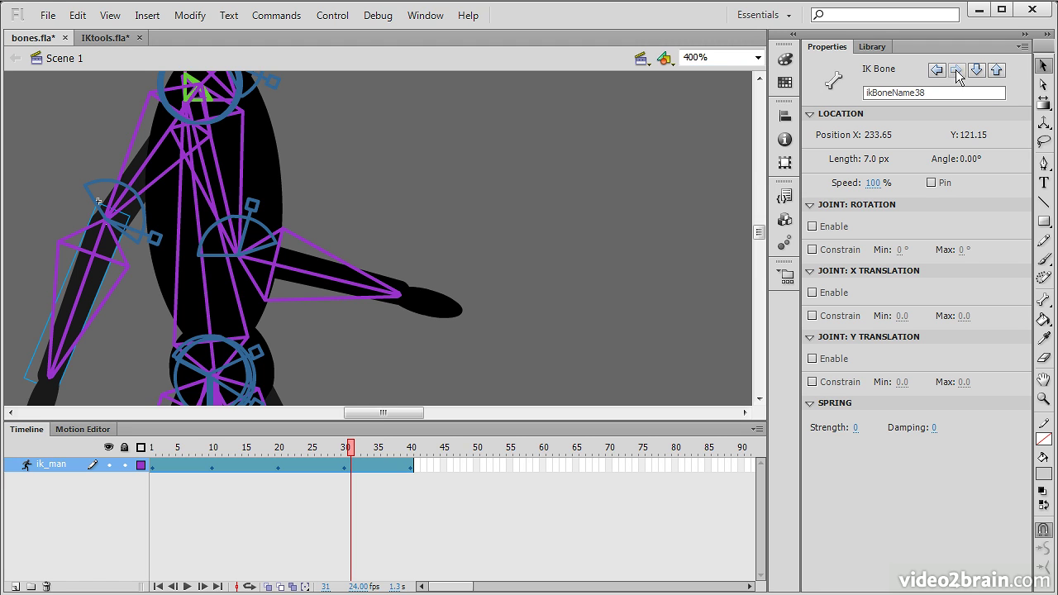
click(976, 71)
click(977, 71)
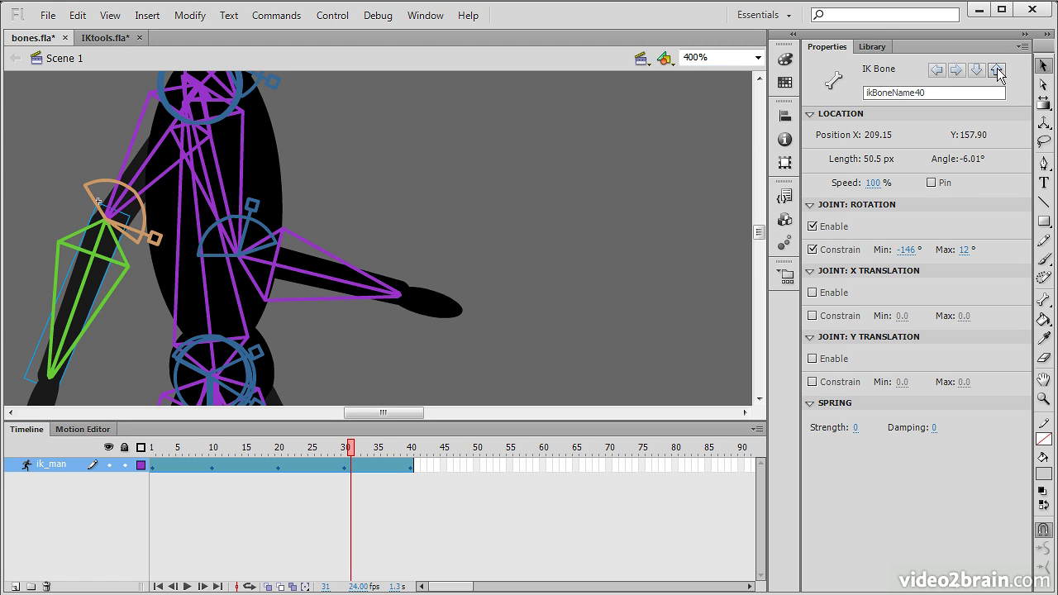
click(997, 71)
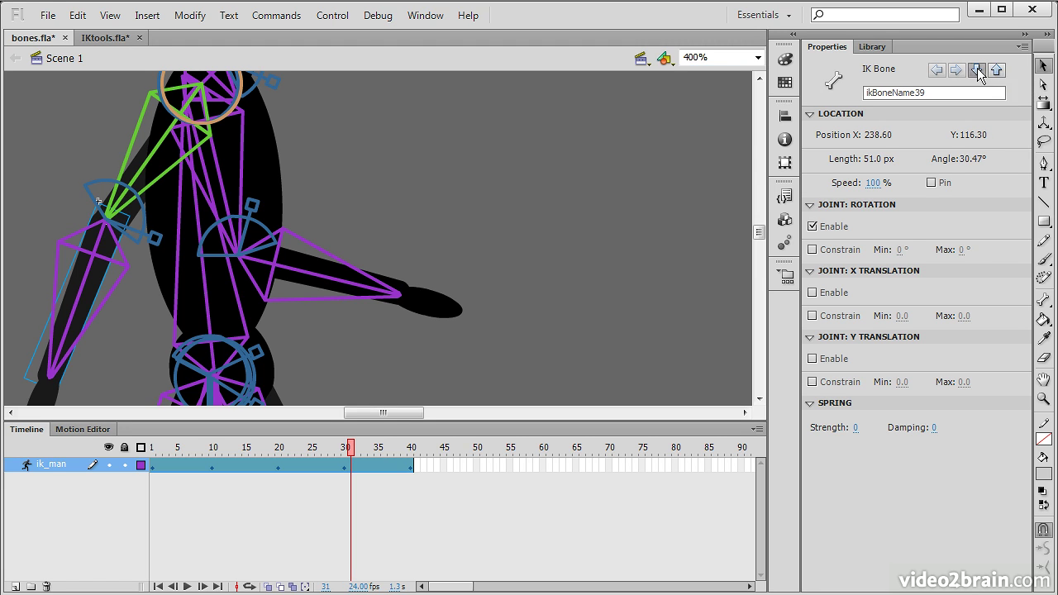
click(997, 71)
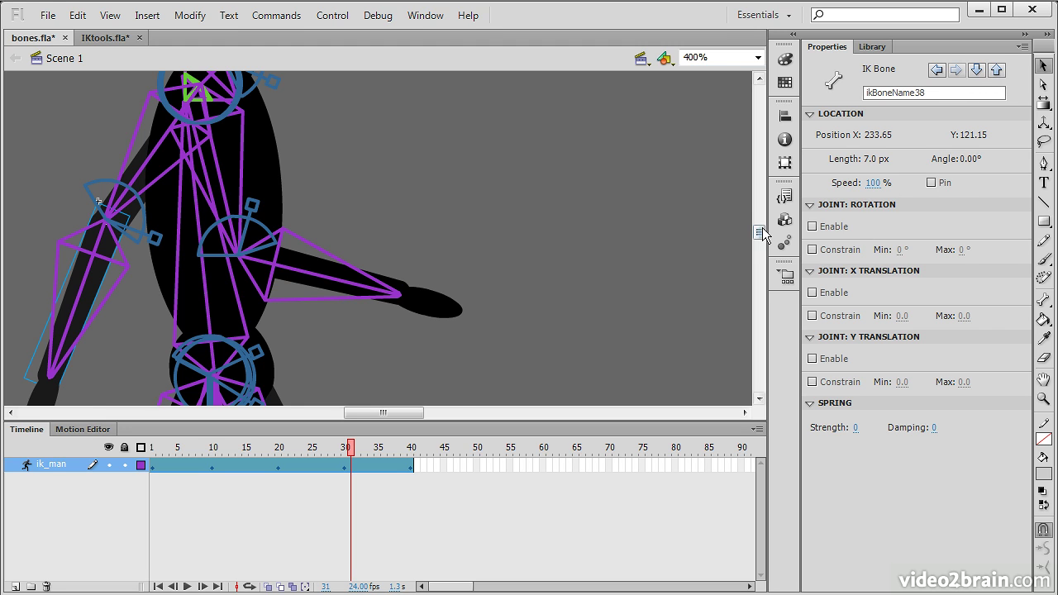
scroll(761, 233, up, 3)
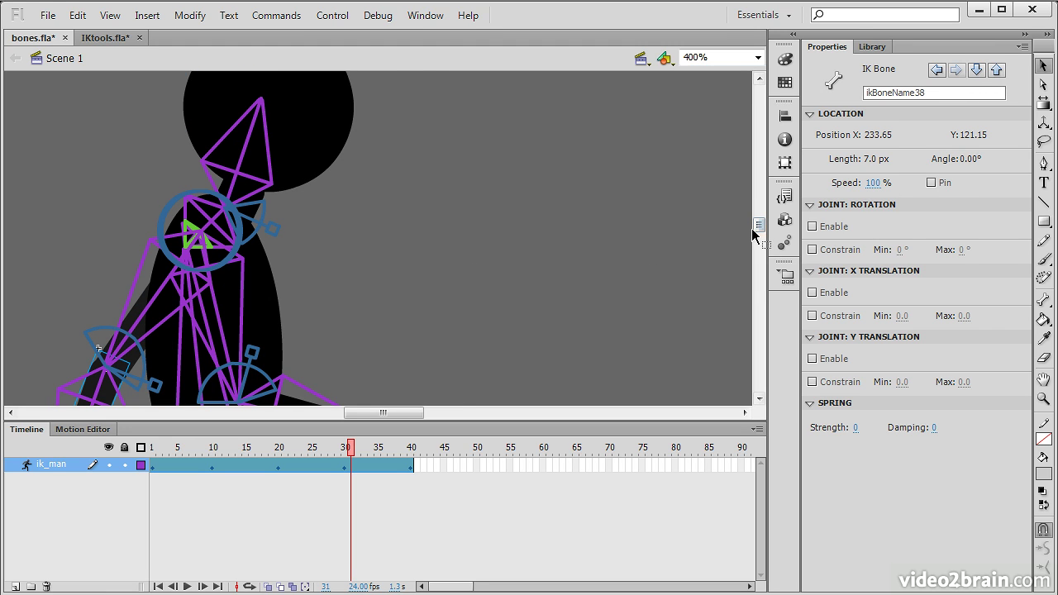
scroll(760, 230, down, 3)
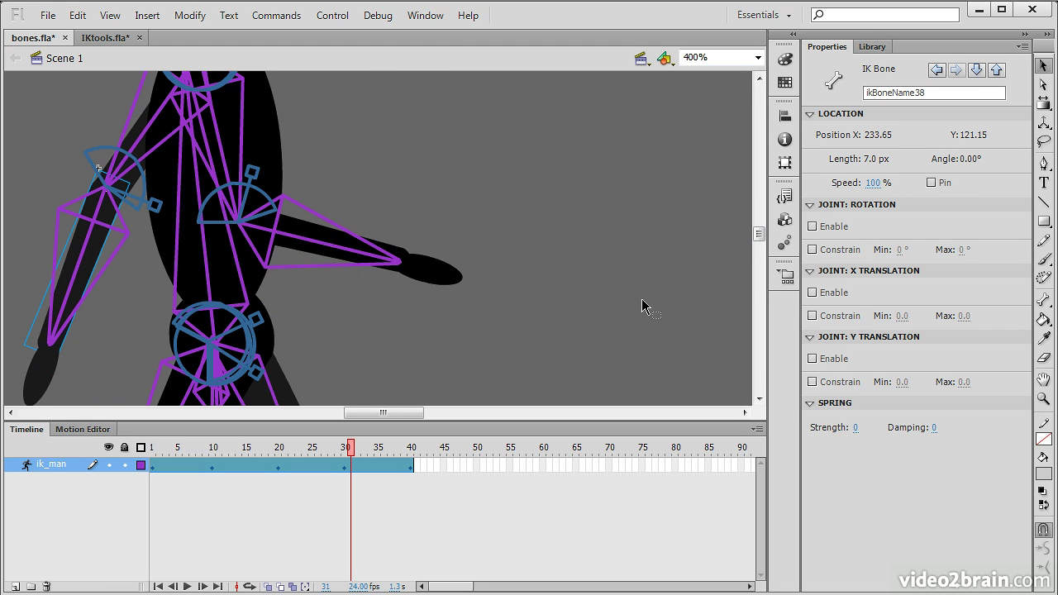